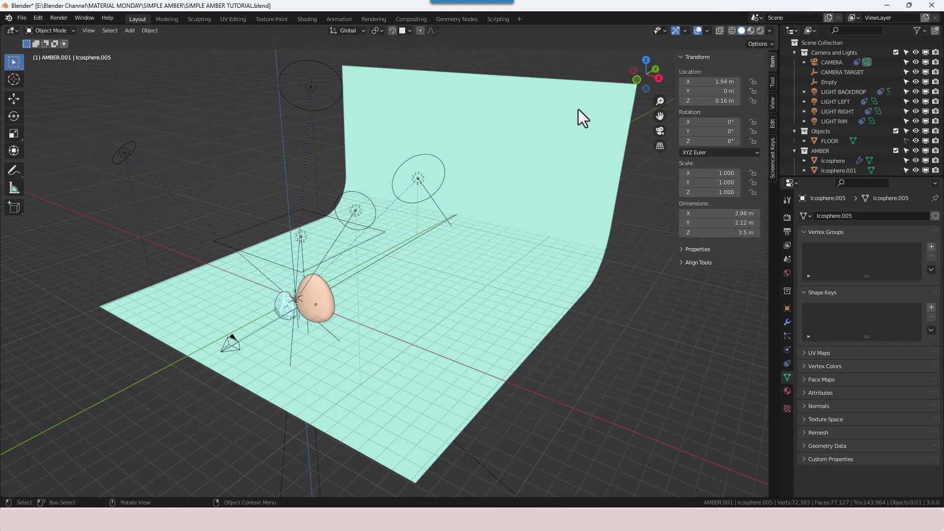
# Inspect the backdrop, rim, left, right and overhead area lights around the two amber pieces from several angles
pyautogui.moveTo(425, 294); pyautogui.dragTo(398, 299, button='middle')
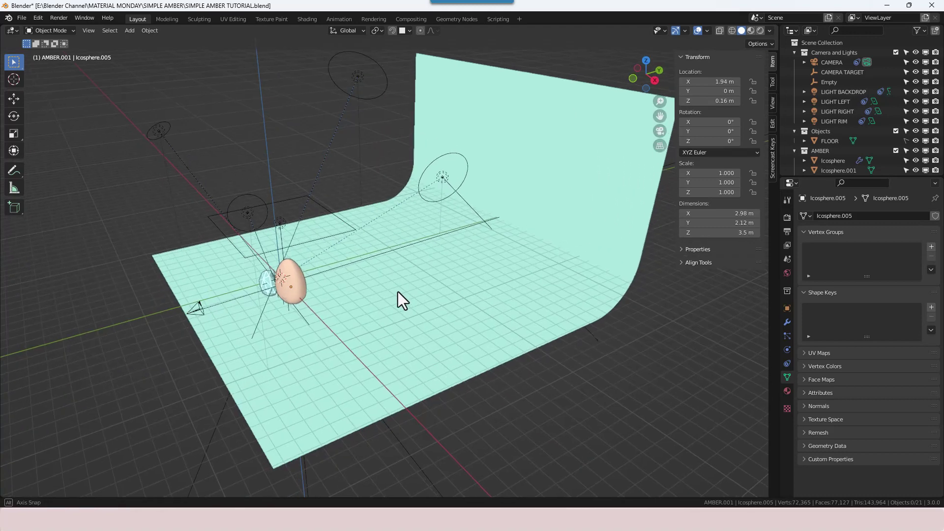
pyautogui.click(443, 180)
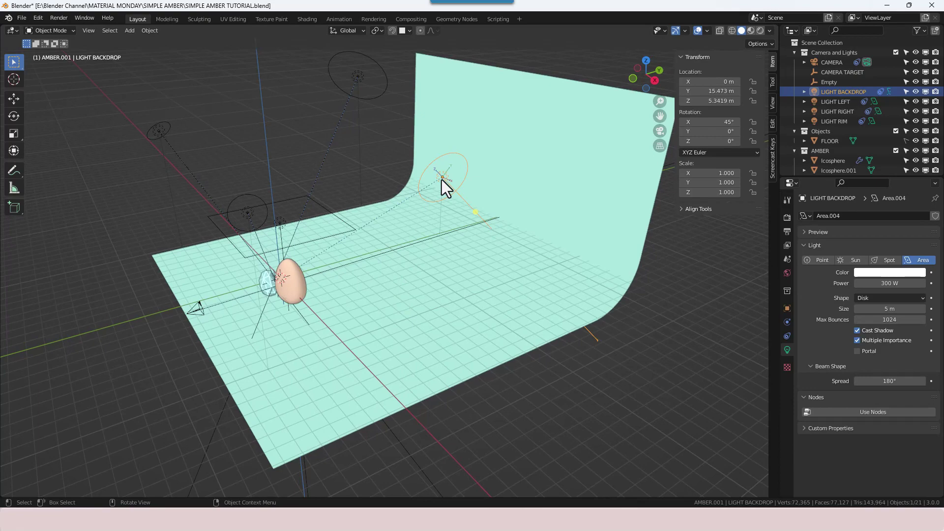
pyautogui.click(361, 76)
pyautogui.moveTo(377, 261); pyautogui.dragTo(406, 141, button='middle')
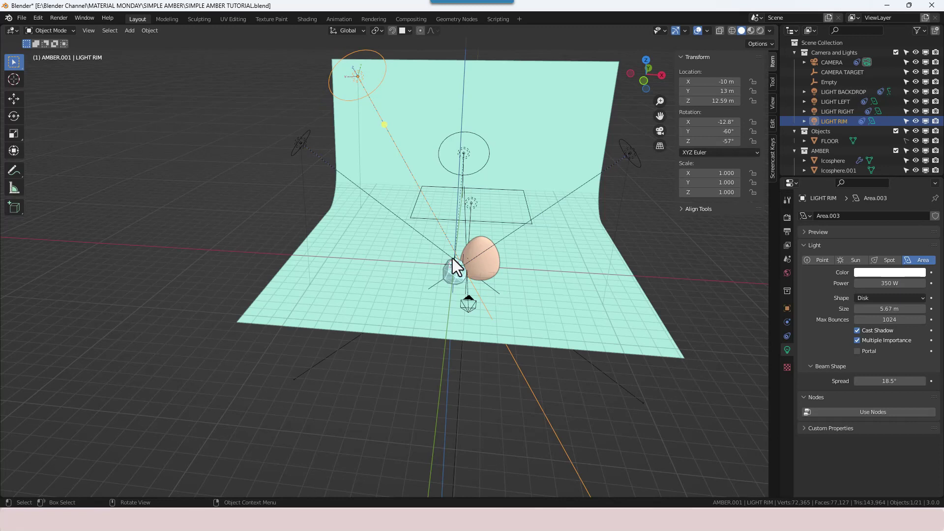
pyautogui.click(303, 141)
pyautogui.click(475, 199)
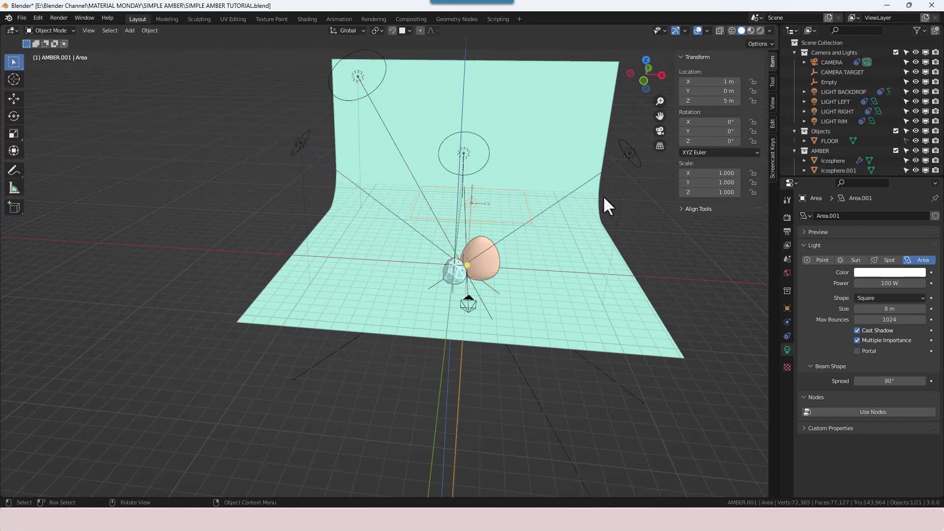
pyautogui.click(627, 157)
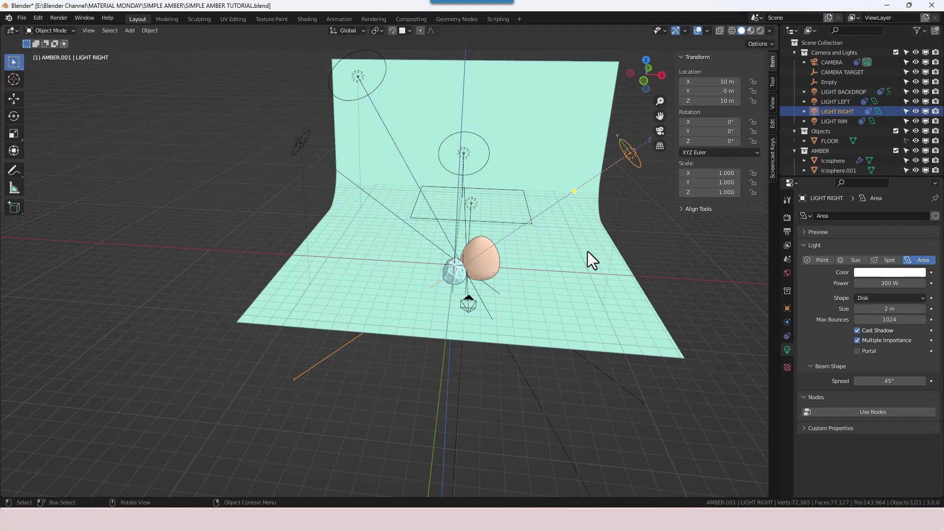
pyautogui.moveTo(260, 155); pyautogui.dragTo(471, 202, button='middle')
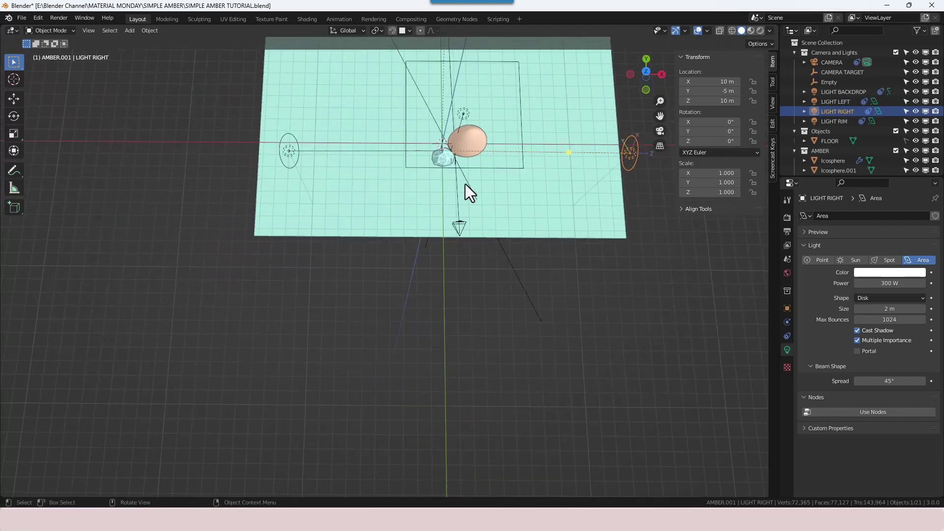
pyautogui.click(462, 113)
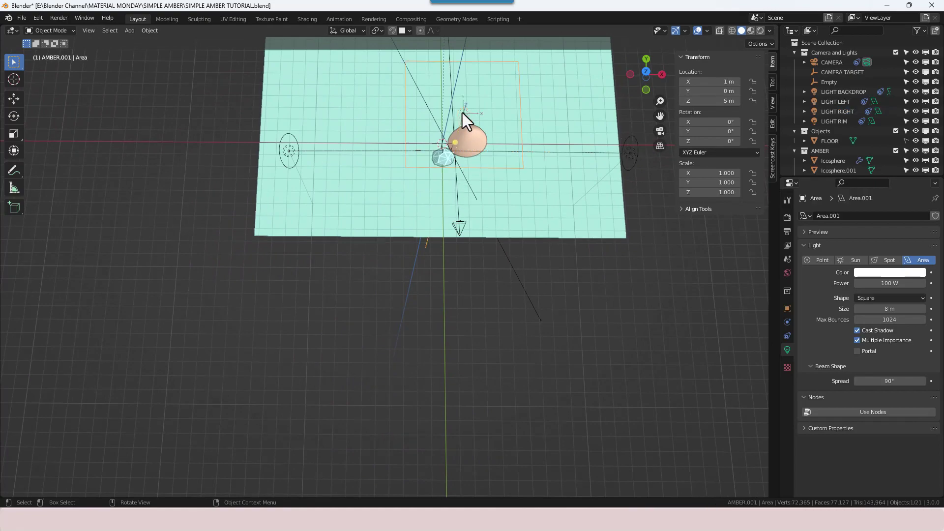
pyautogui.moveTo(521, 168); pyautogui.dragTo(438, 178, button='middle')
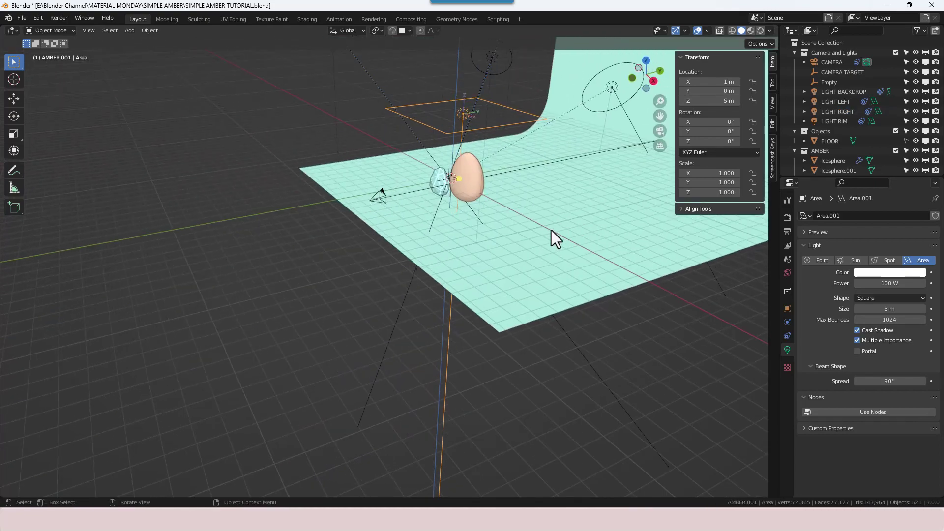
pyautogui.moveTo(530, 193); pyautogui.dragTo(542, 205, button='middle')
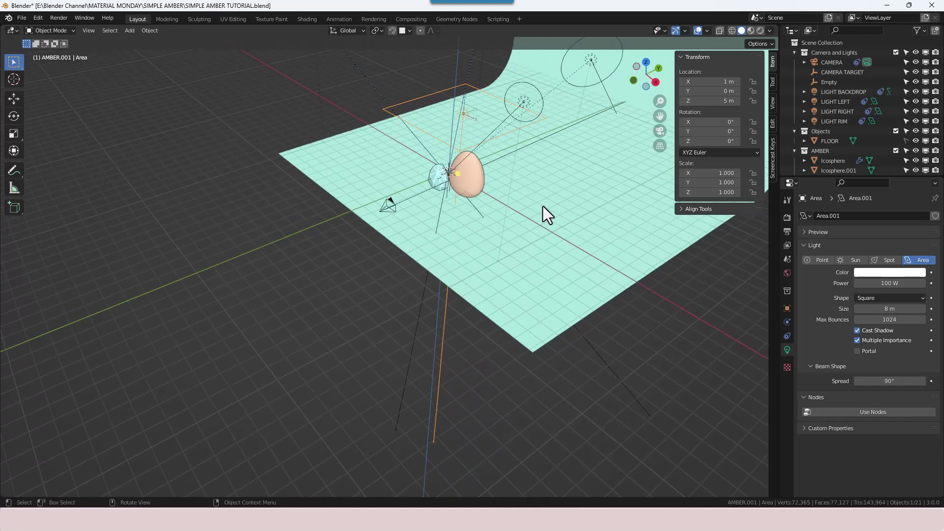
# Show the scene in wireframe shading and examine the objects enclosed in the two amber pieces
pyautogui.moveTo(540, 190); pyautogui.dragTo(404, 270, button='middle')
pyautogui.scroll(2, 347, 277)
pyautogui.scroll(4, 347, 278)
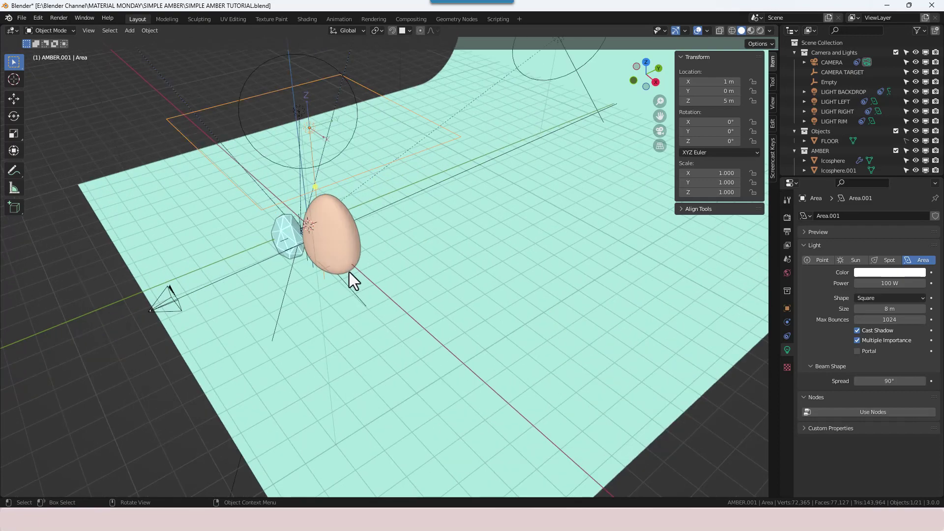
pyautogui.click(731, 31)
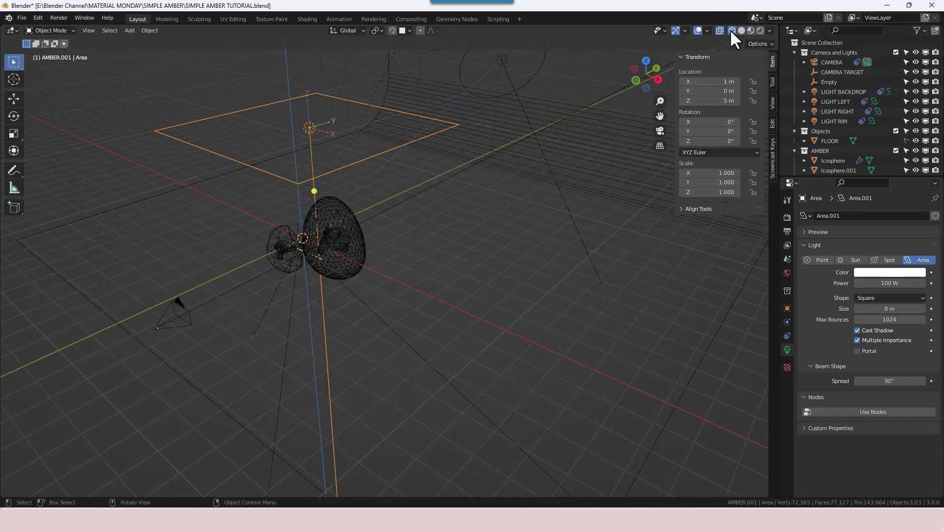
pyautogui.scroll(5, 330, 267)
pyautogui.keyDown('shift'); pyautogui.moveTo(337, 263); pyautogui.dragTo(523, 253, button='middle'); pyautogui.keyUp('shift')
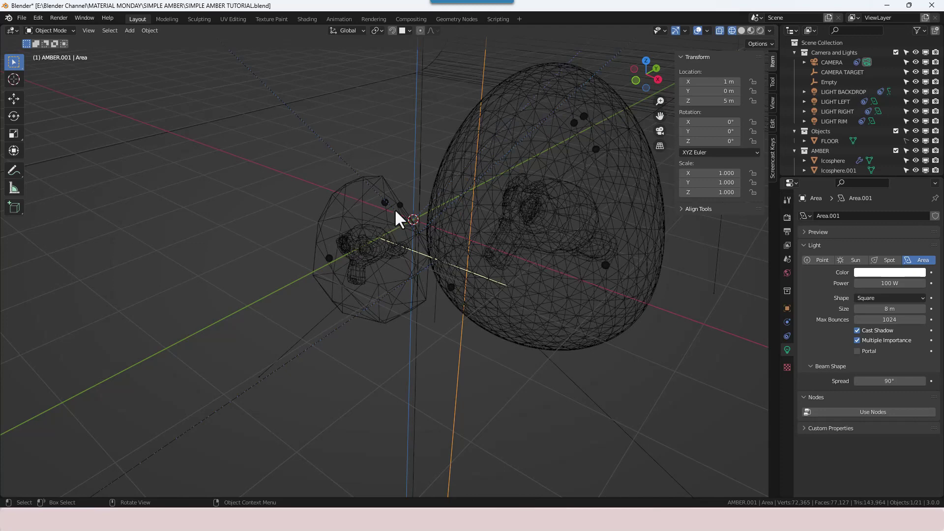
pyautogui.moveTo(399, 205)
pyautogui.mouseDown(button='middle')
pyautogui.moveTo(408, 220)
pyautogui.moveTo(399, 193)
pyautogui.mouseUp(button='middle')
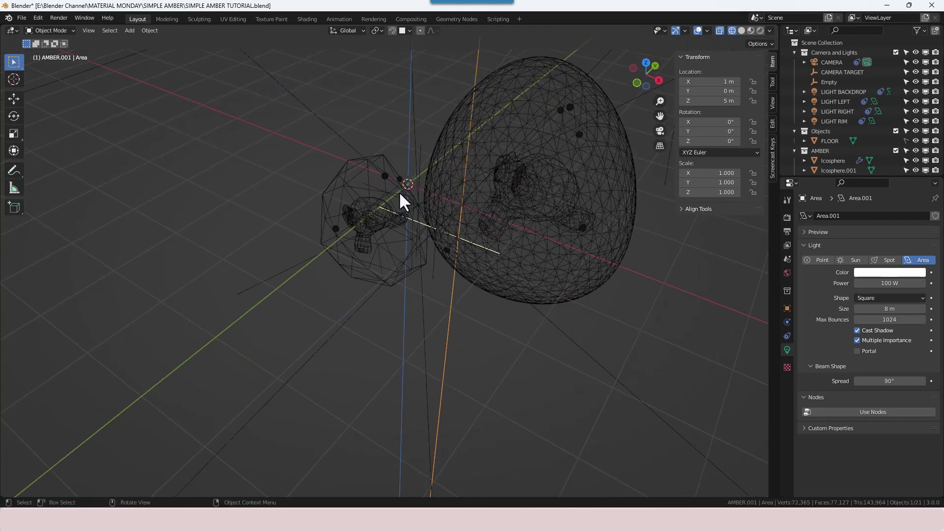
# Move the small air-bubble icosphere near the upper edge of the faceted amber to Y -0.81 m
pyautogui.click(404, 201)
pyautogui.click(399, 177)
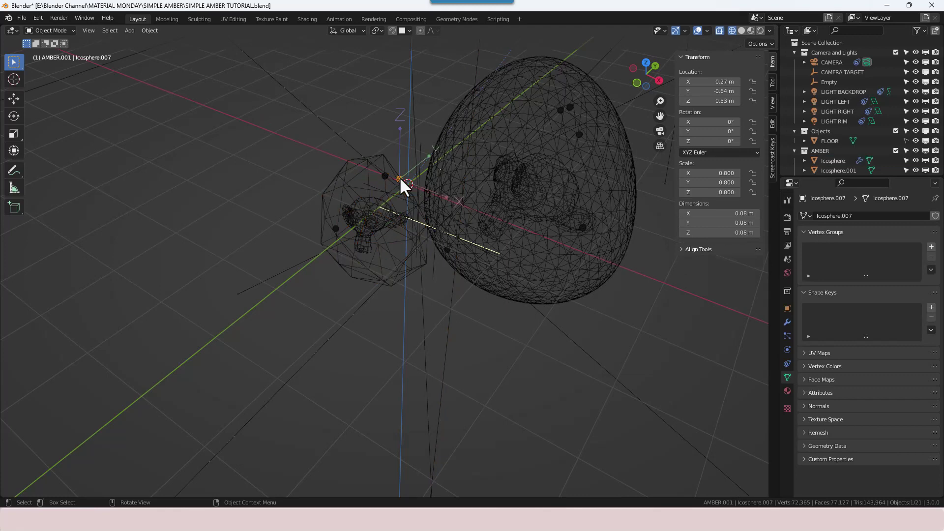
pyautogui.moveTo(406, 193); pyautogui.dragTo(435, 229, button='middle')
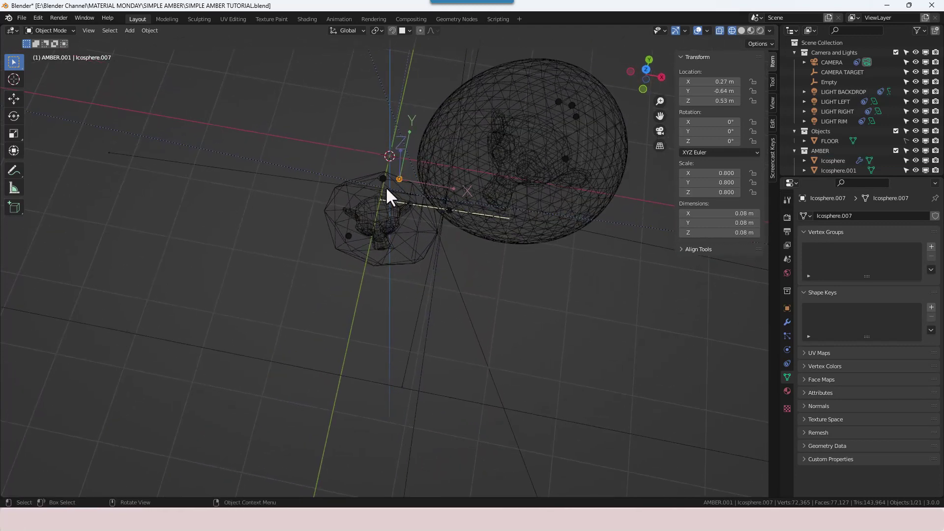
pyautogui.moveTo(727, 91); pyautogui.dragTo(705, 90)
pyautogui.moveTo(639, 167); pyautogui.dragTo(621, 147, button='middle')
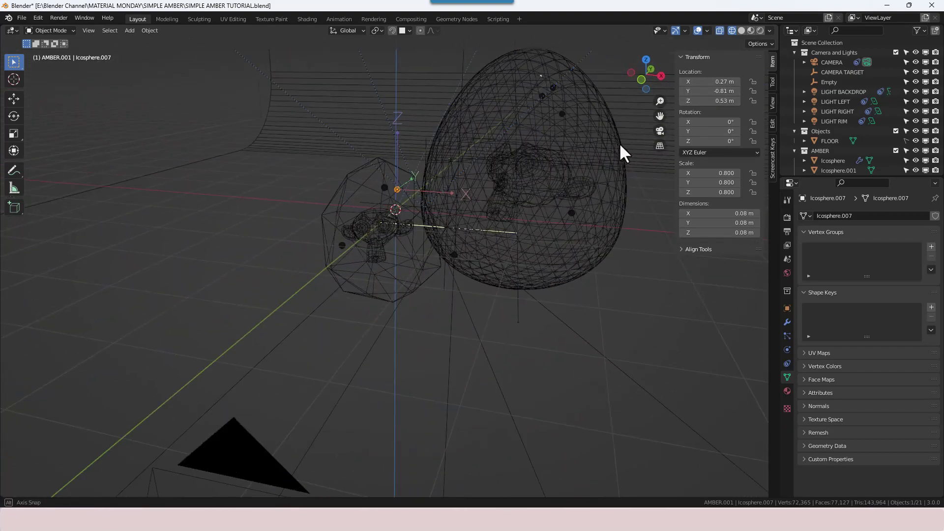
pyautogui.moveTo(506, 205); pyautogui.dragTo(498, 255, button='middle')
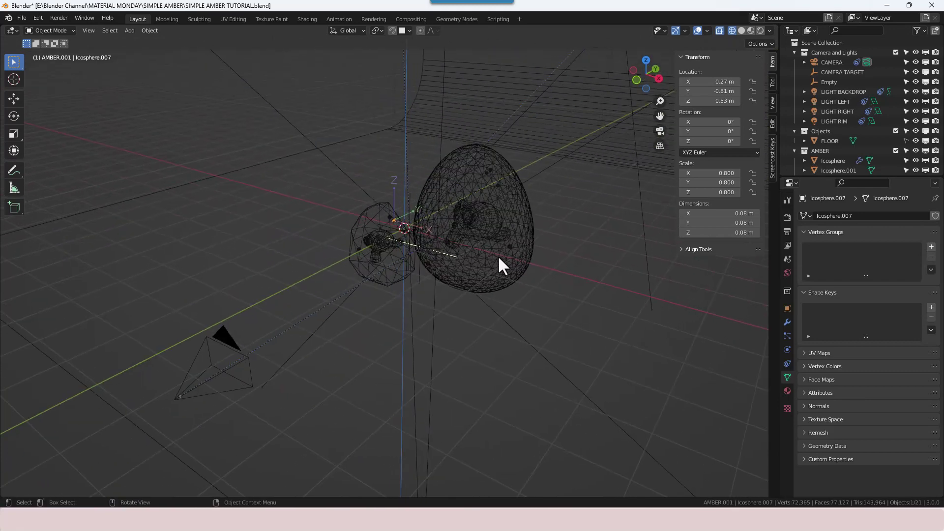
# Set the viewport to solid shading with X-ray enabled
pyautogui.click(741, 30)
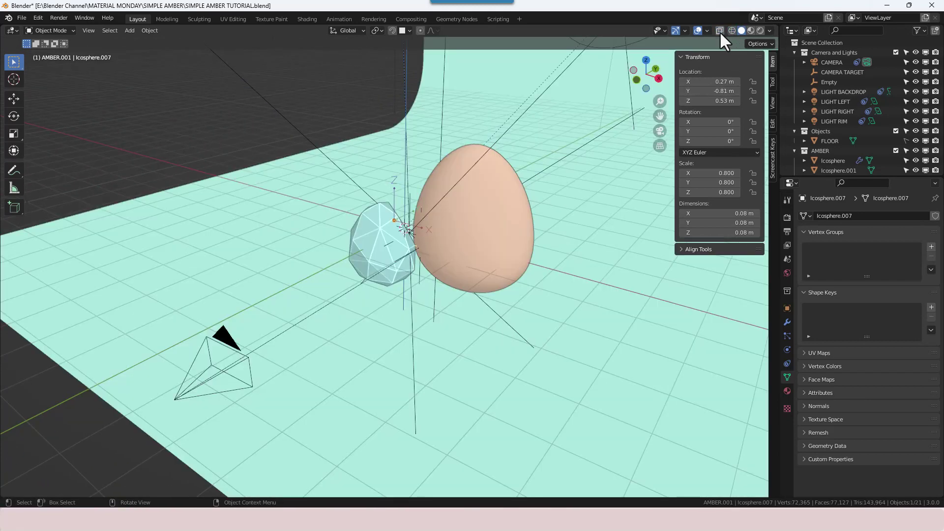
pyautogui.click(719, 31)
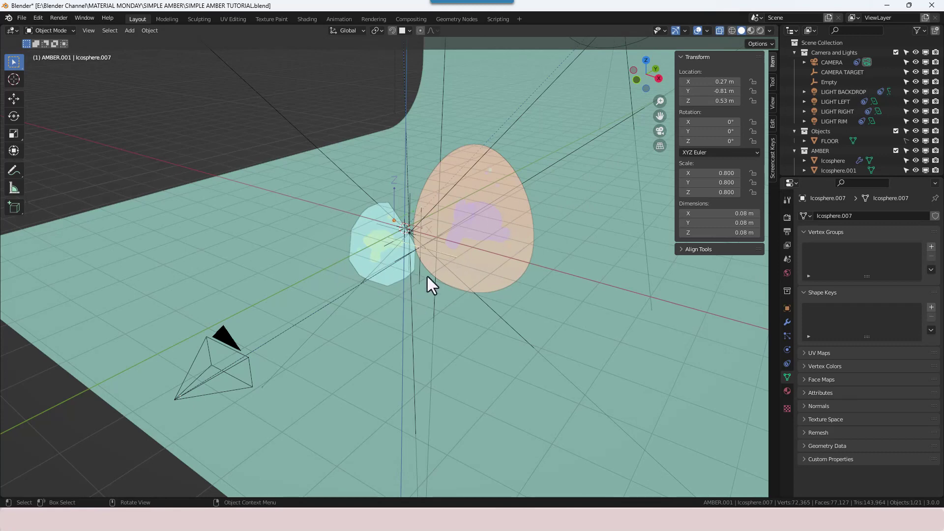
# Switch to the Shading workspace, with the render settings displayed and its viewport set to rendered shading
pyautogui.click(308, 19)
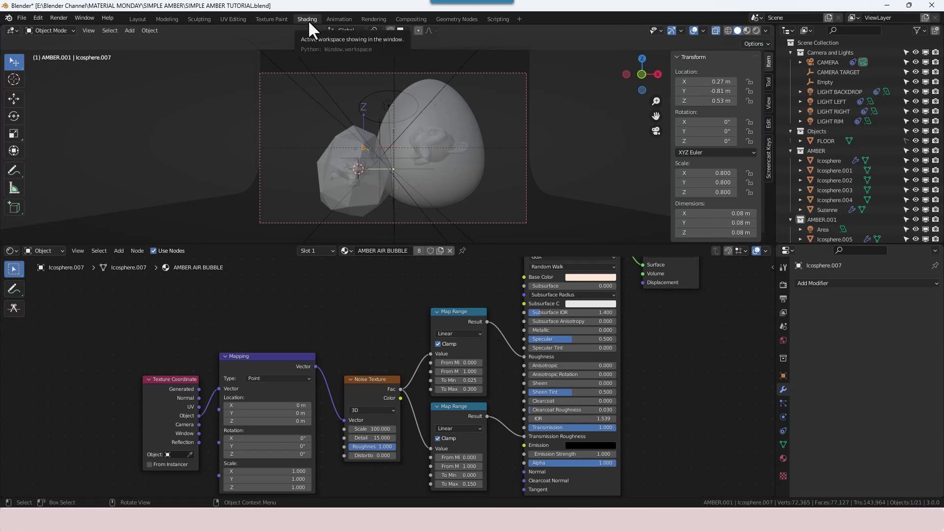
pyautogui.click(783, 284)
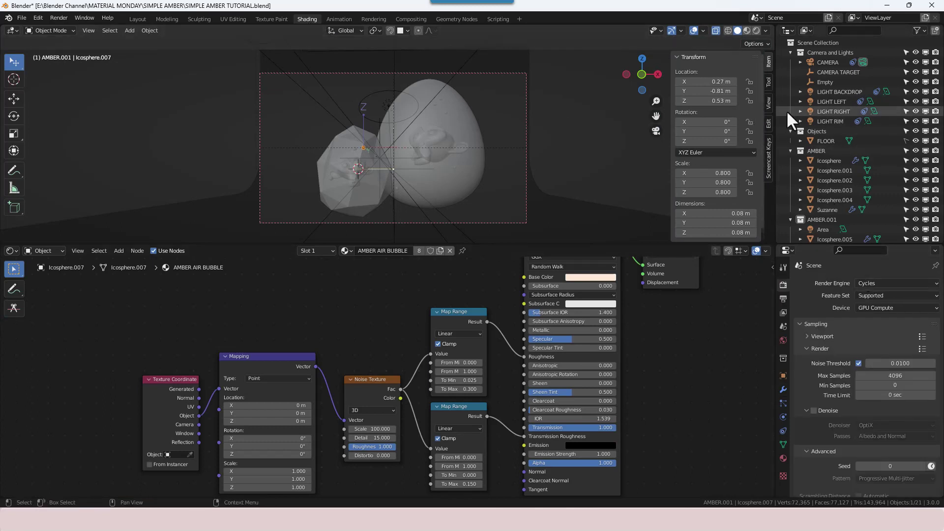
pyautogui.click(756, 30)
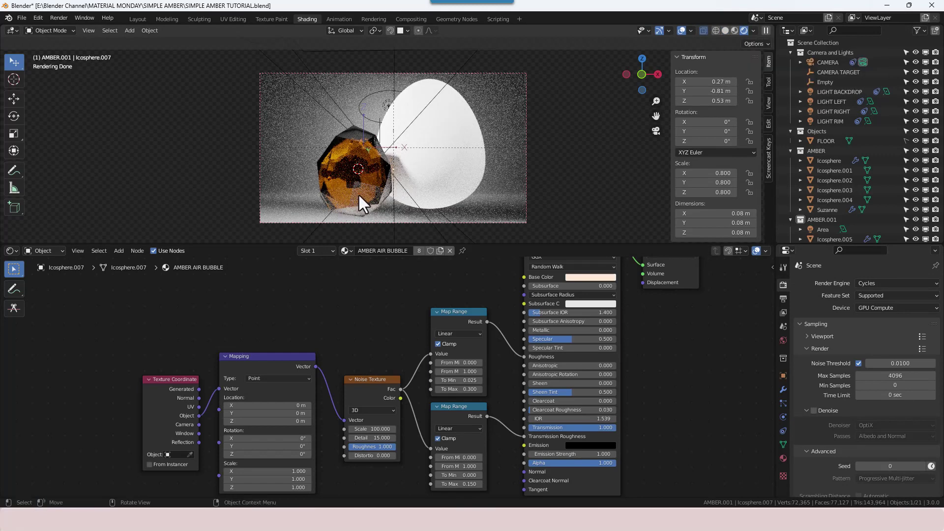
pyautogui.scroll(2, 358, 194)
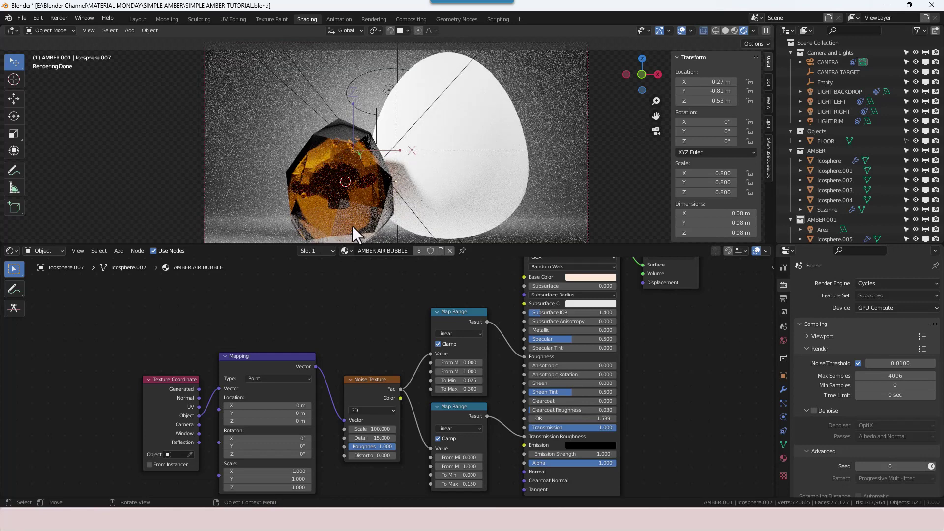
# Create a new material for the large egg and move its Material Output node farther from the Principled BSDF
pyautogui.click(468, 97)
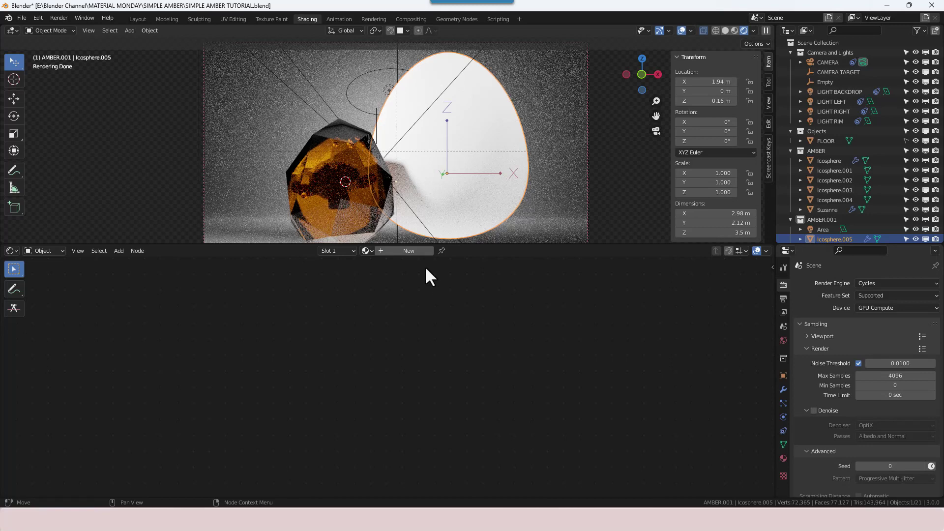
pyautogui.click(416, 250)
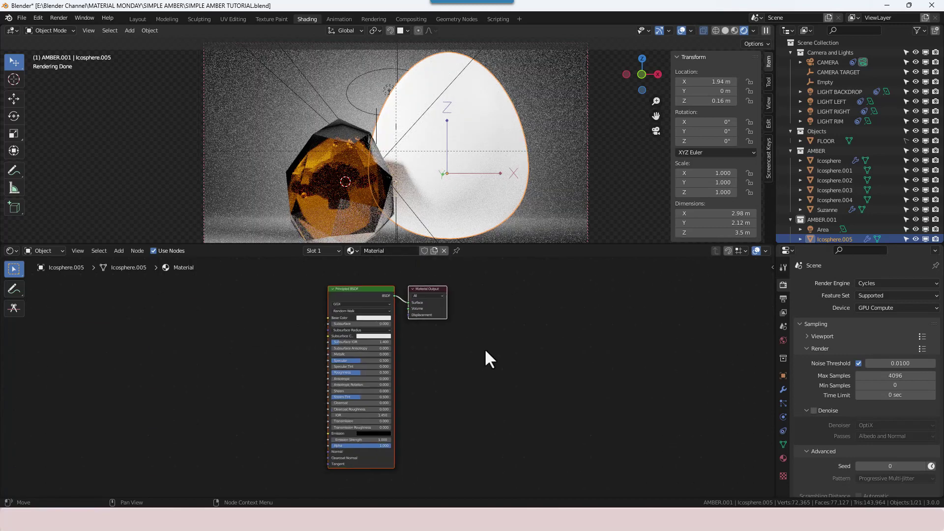
pyautogui.moveTo(450, 346); pyautogui.dragTo(636, 343, button='middle')
pyautogui.scroll(2, 527, 355)
pyautogui.scroll(-2, 607, 359)
pyautogui.scroll(1, 636, 343)
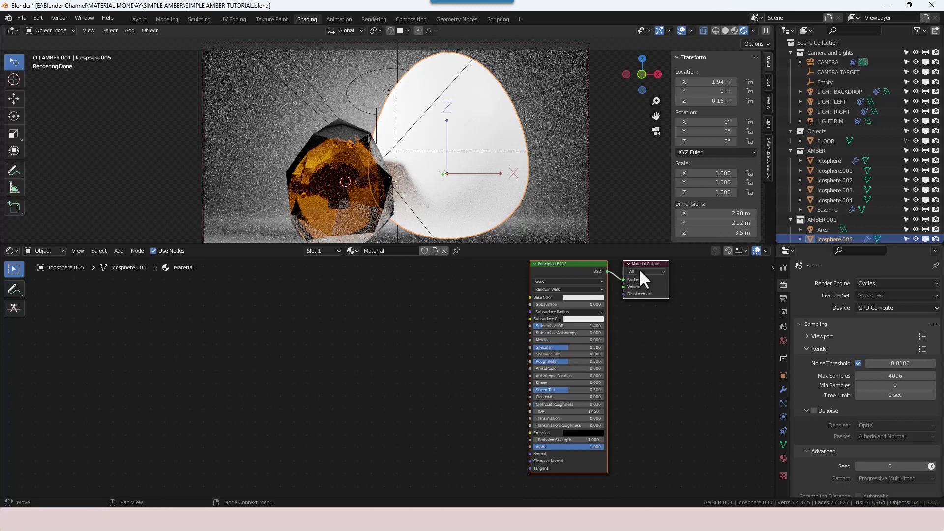
pyautogui.moveTo(648, 330); pyautogui.dragTo(647, 334, button='middle')
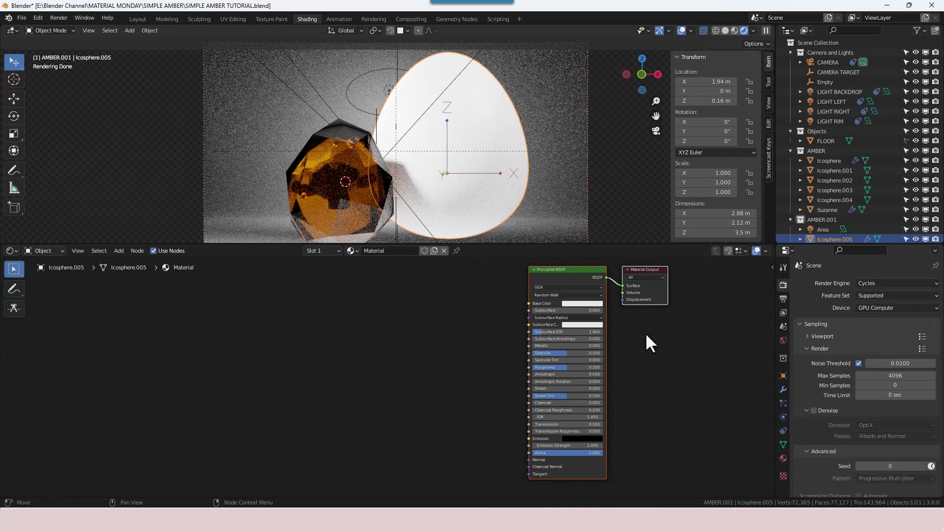
pyautogui.moveTo(641, 268); pyautogui.dragTo(720, 270)
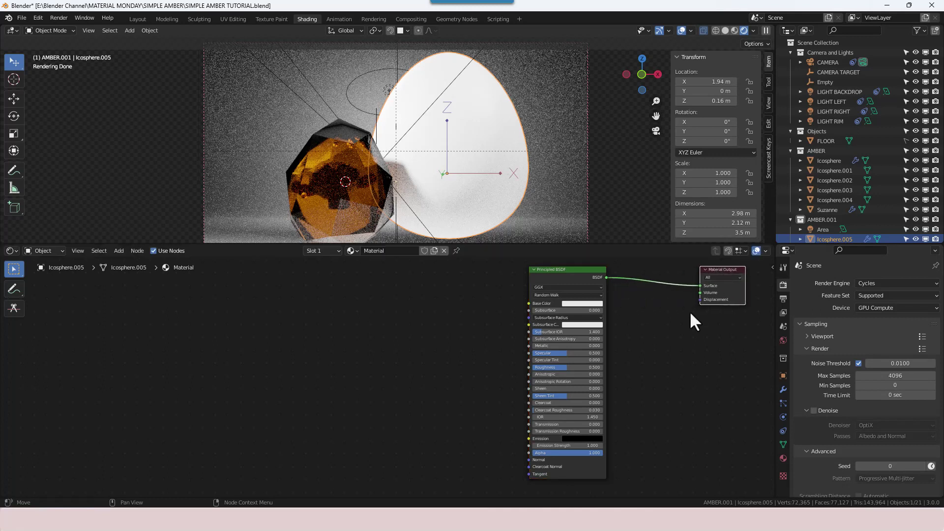
# Add a Mix Shader node on the link between the Principled BSDF and the Material Output
pyautogui.click(666, 335)
pyautogui.hotkey('shift', 'a')
pyautogui.click(667, 335)
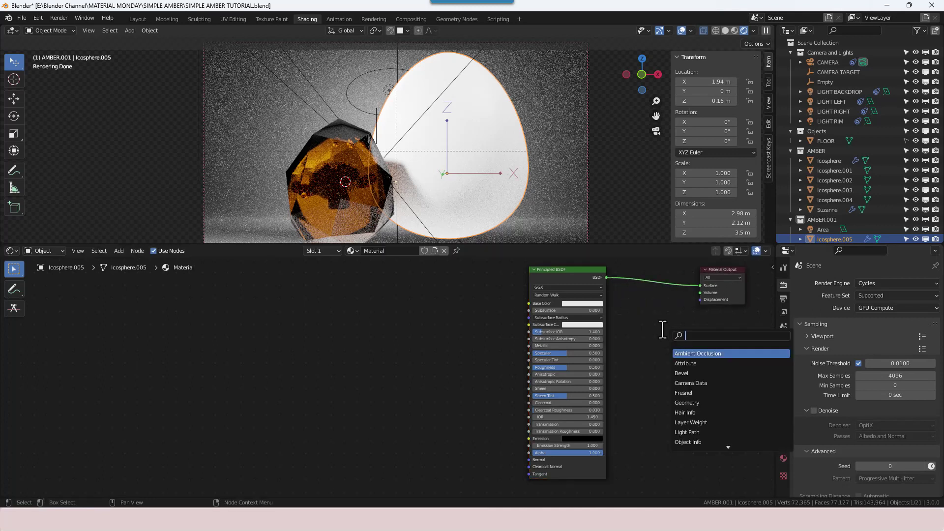
pyautogui.write('MIX')
pyautogui.press('Down')
pyautogui.press('Return')
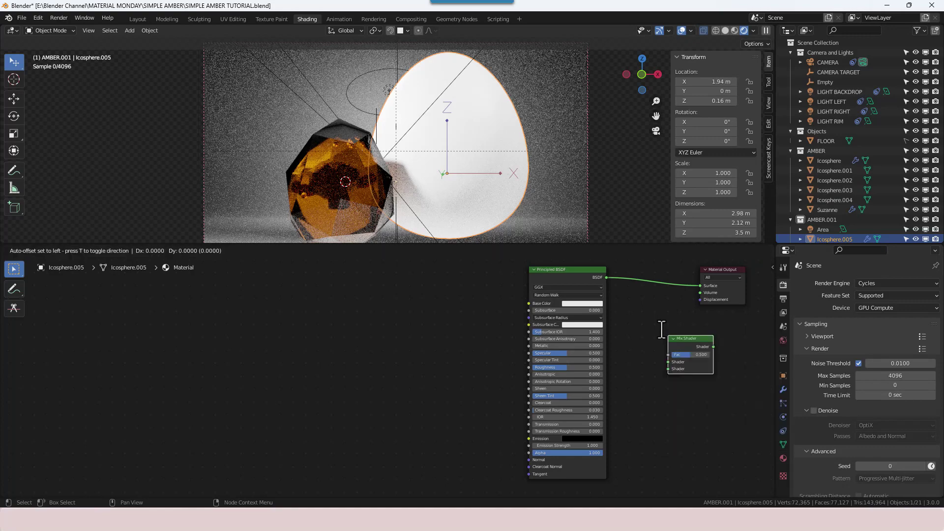
pyautogui.click(627, 318)
pyautogui.moveTo(634, 375); pyautogui.dragTo(616, 349, button='middle')
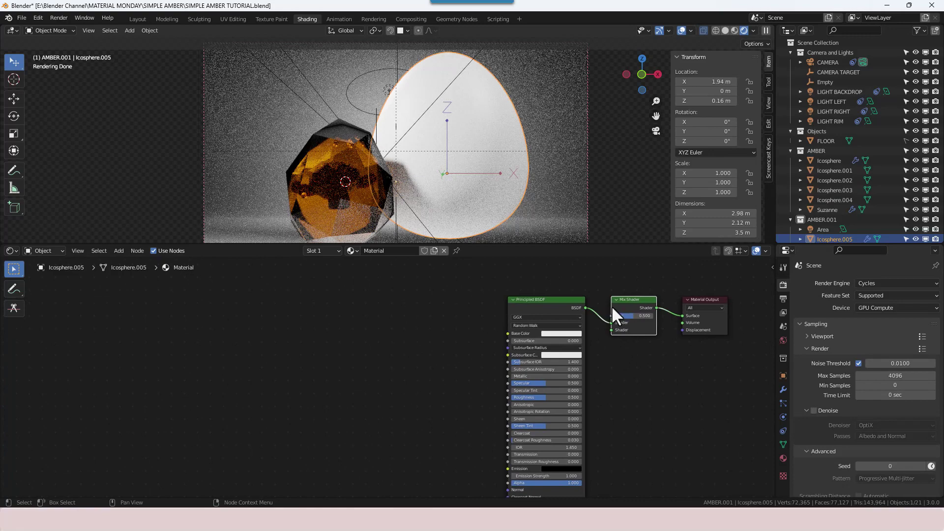
# Add a Layer Weight node above the Principled BSDF and connect its Fresnel output to the Mix Shader's Fac
pyautogui.hotkey('shift', 'a')
pyautogui.click(562, 284)
pyautogui.write('layer')
pyautogui.press('Return')
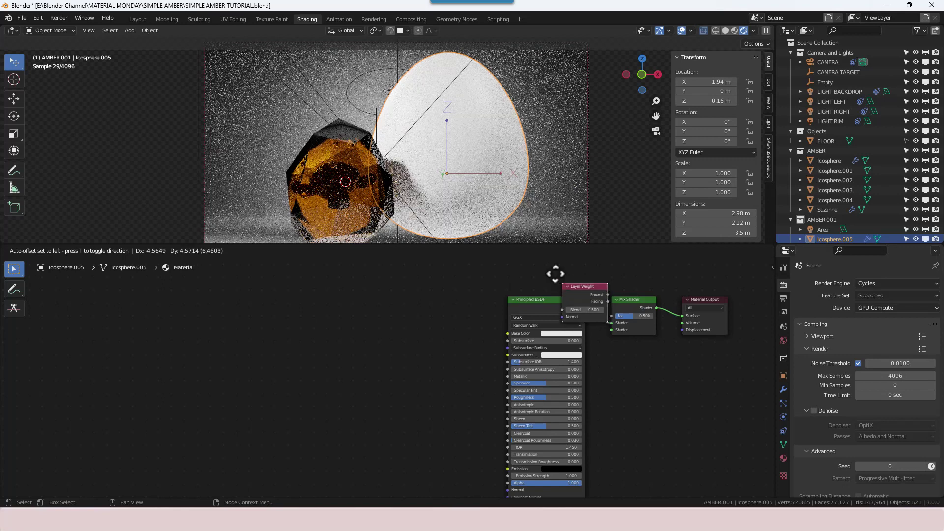
pyautogui.click(454, 295)
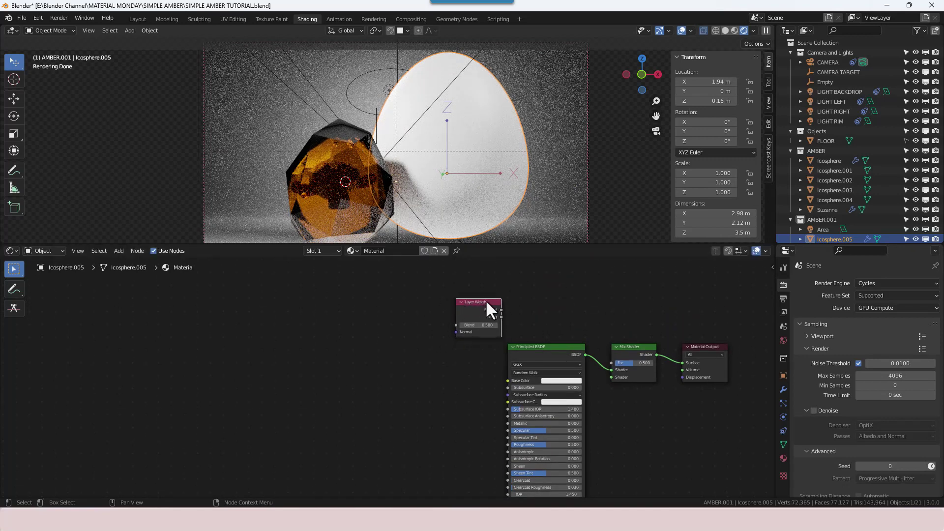
pyautogui.moveTo(500, 309); pyautogui.dragTo(611, 363)
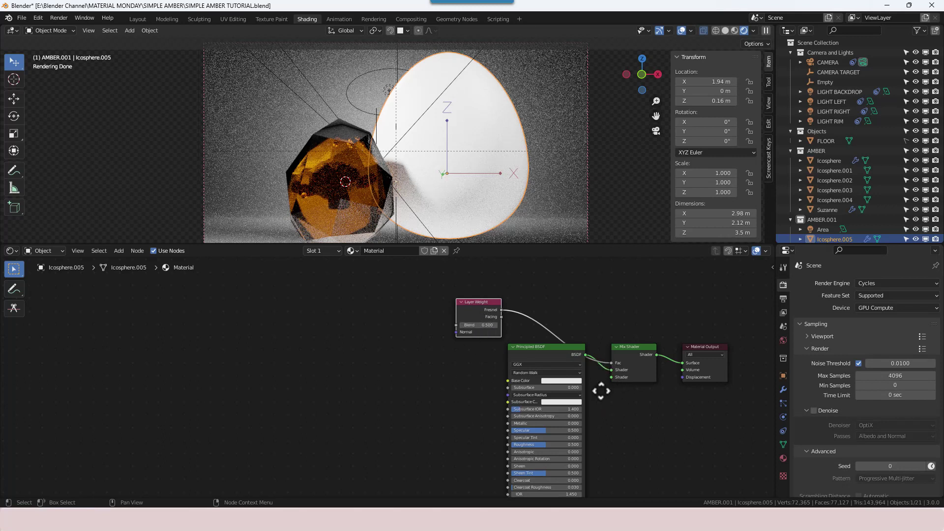
pyautogui.moveTo(599, 390); pyautogui.dragTo(596, 382, button='middle')
pyautogui.moveTo(484, 302); pyautogui.dragTo(548, 293)
# Add a Noise Texture node in the empty area before the Principled BSDF
pyautogui.moveTo(476, 396); pyautogui.dragTo(473, 349, button='middle')
pyautogui.hotkey('shift', 'a')
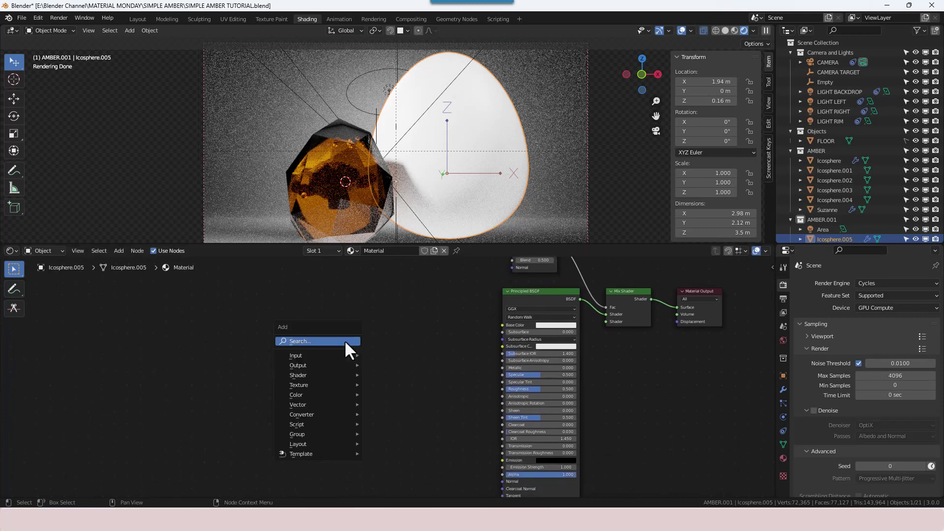
pyautogui.click(344, 340)
pyautogui.write('noise')
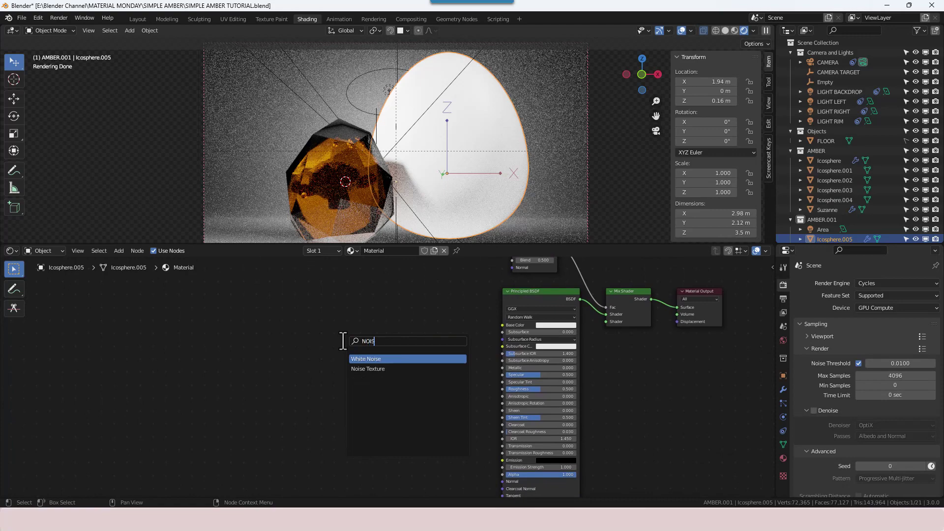
pyautogui.press('Down')
pyautogui.press('Return')
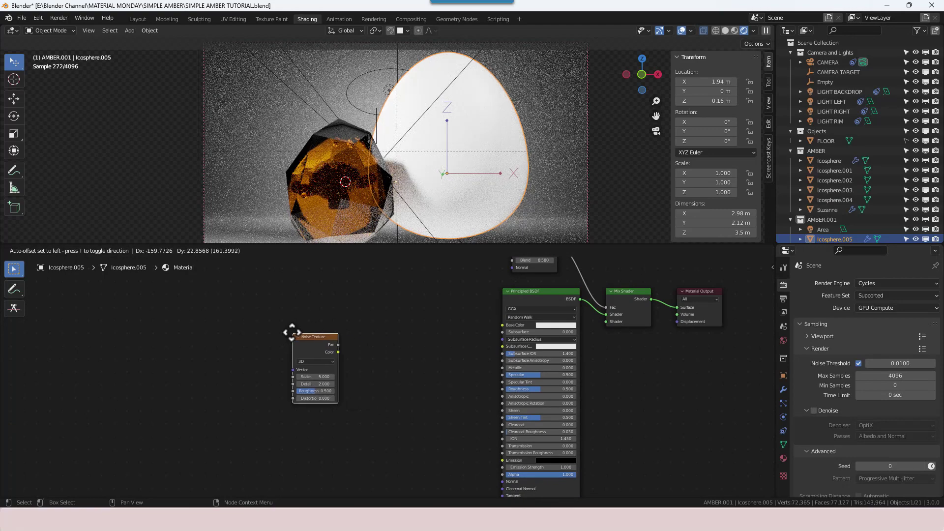
pyautogui.click(291, 332)
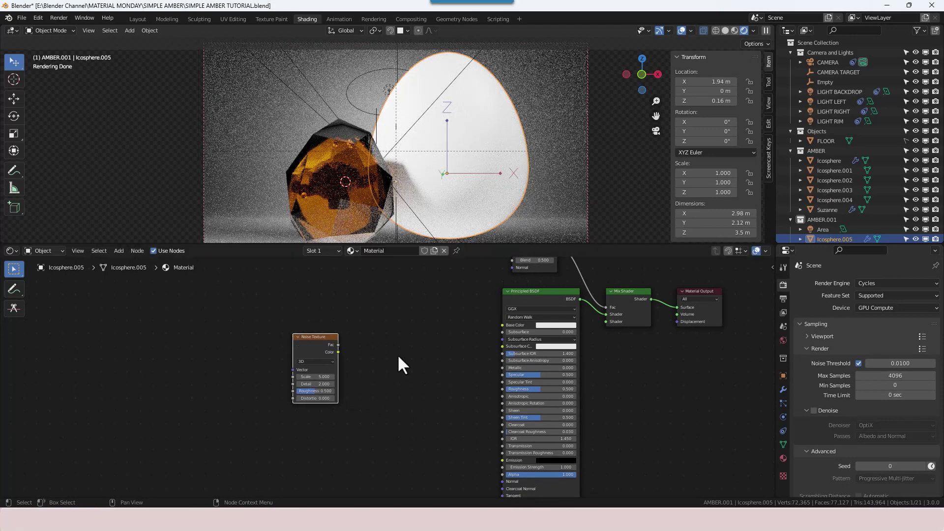
# Add a Map Range node between the Noise Texture and the Principled BSDF and place a duplicate of it directly below
pyautogui.click(371, 361)
pyautogui.hotkey('shift', 'a')
pyautogui.write('MAP')
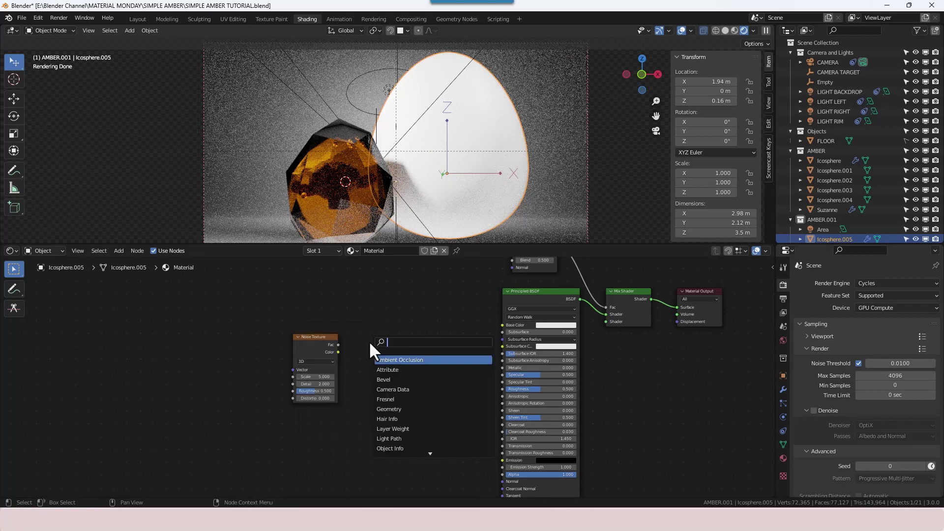
pyautogui.press('Down')
pyautogui.press('Down')
pyautogui.press('Return')
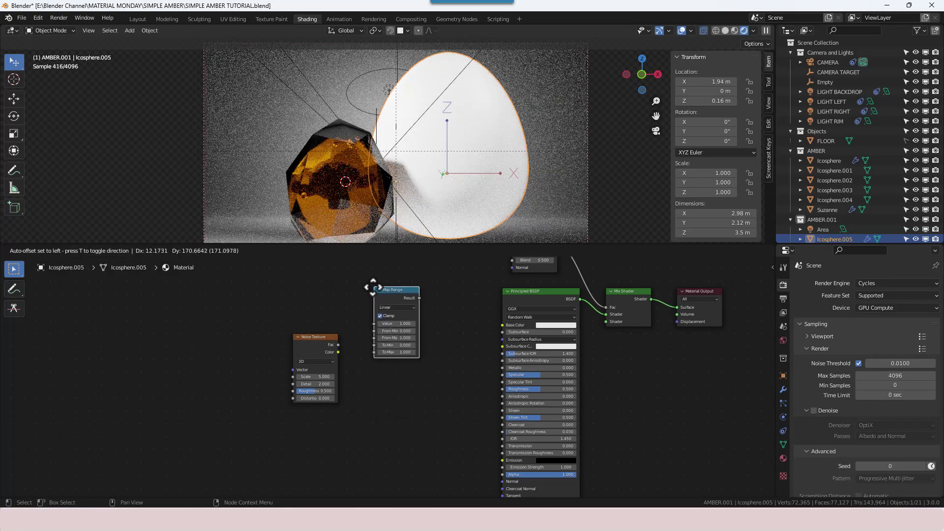
pyautogui.click(370, 287)
pyautogui.press('g')
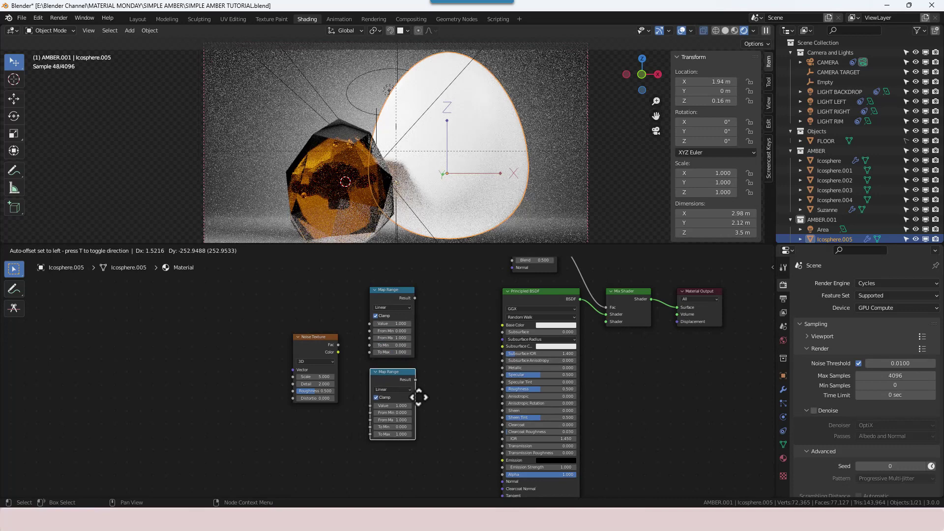
pyautogui.click(419, 392)
pyautogui.click(441, 418)
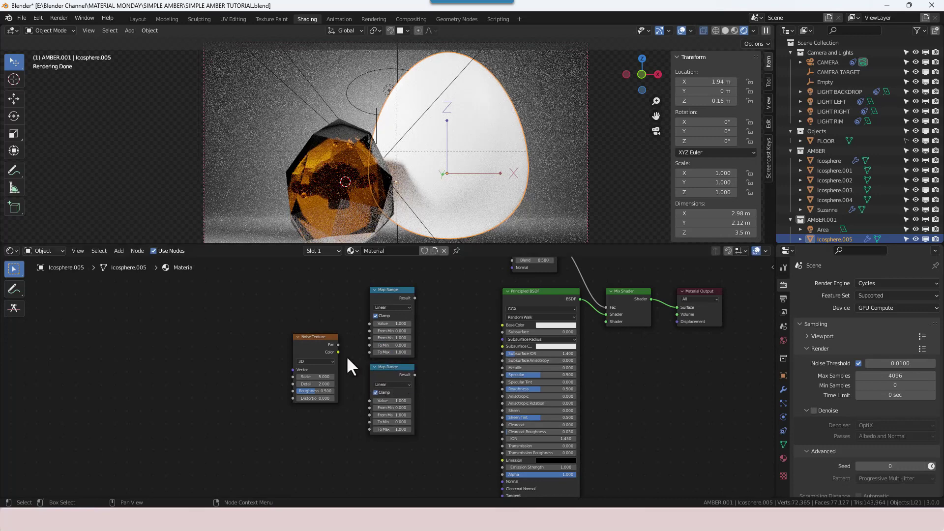
# Feed the noise Fac into both Map Range Values, connecting the upper Result to Roughness and the lower to Transmission Roughness, with distribution kept at GGX
pyautogui.moveTo(338, 344); pyautogui.dragTo(368, 401)
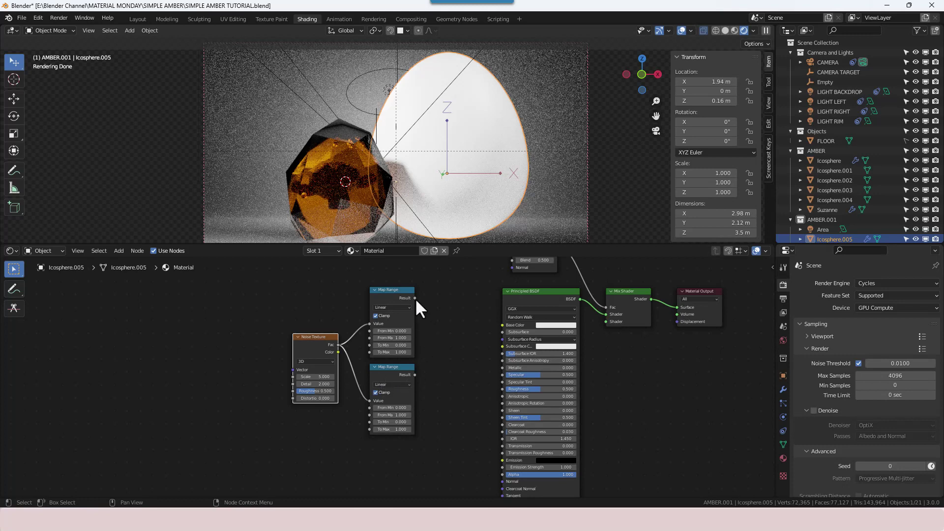
pyautogui.moveTo(414, 298); pyautogui.dragTo(500, 388)
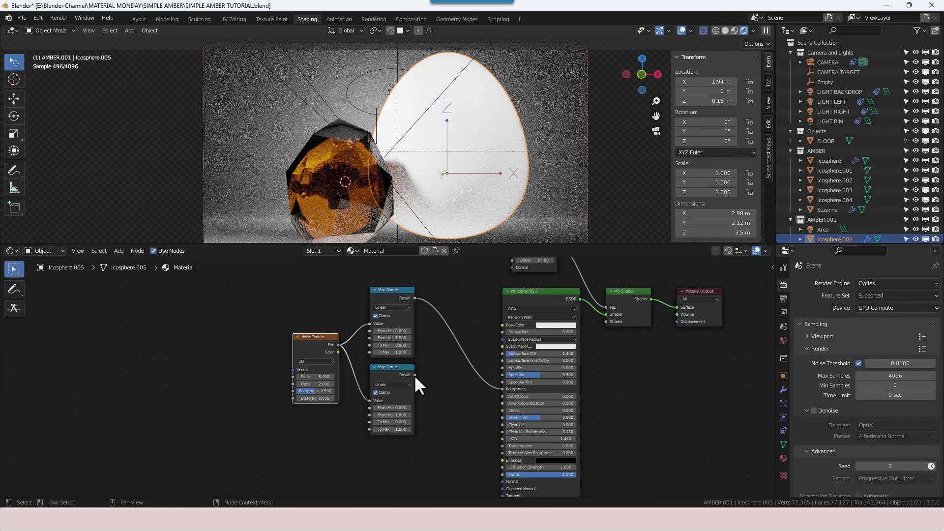
pyautogui.moveTo(414, 375); pyautogui.dragTo(500, 453)
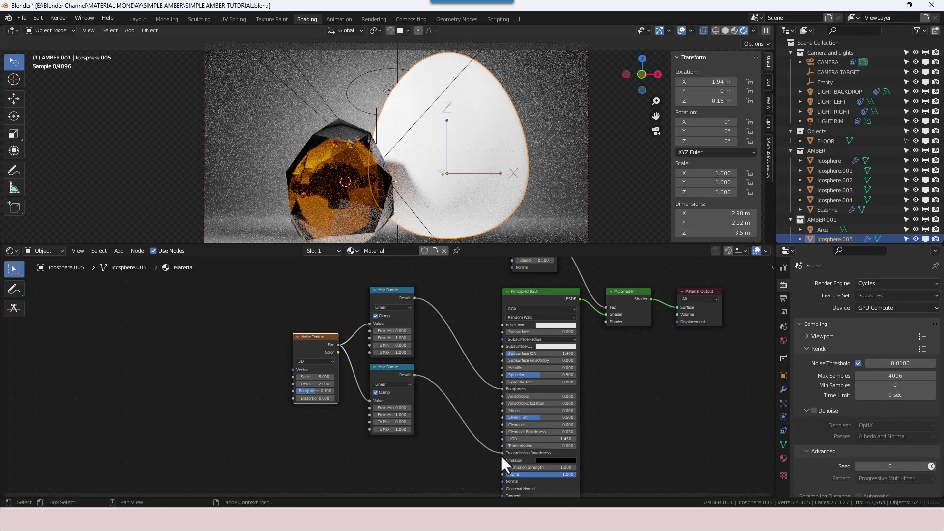
pyautogui.click(515, 307)
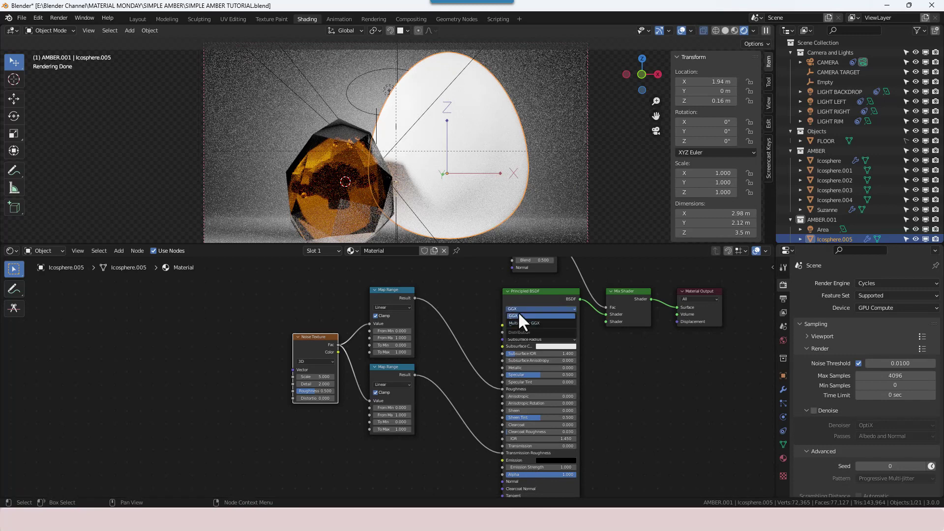
pyautogui.click(518, 309)
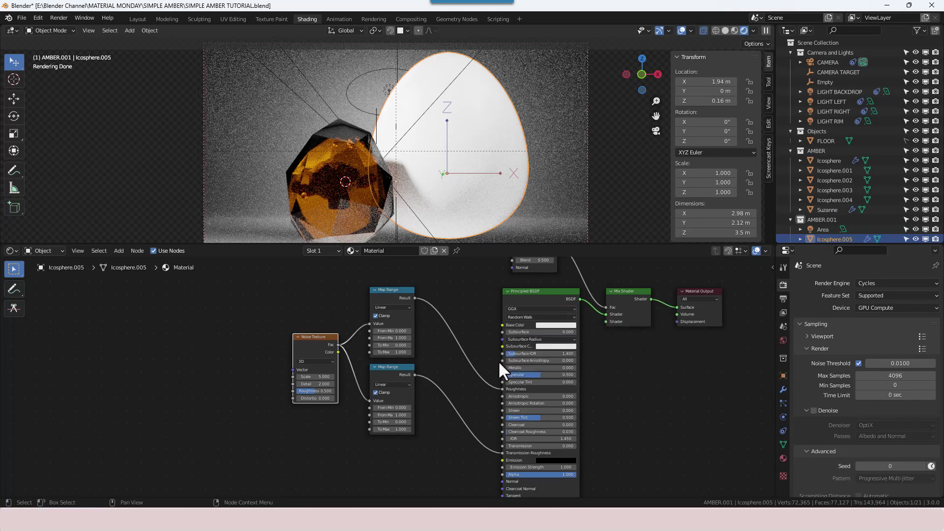
pyautogui.moveTo(476, 405); pyautogui.dragTo(473, 400, button='middle')
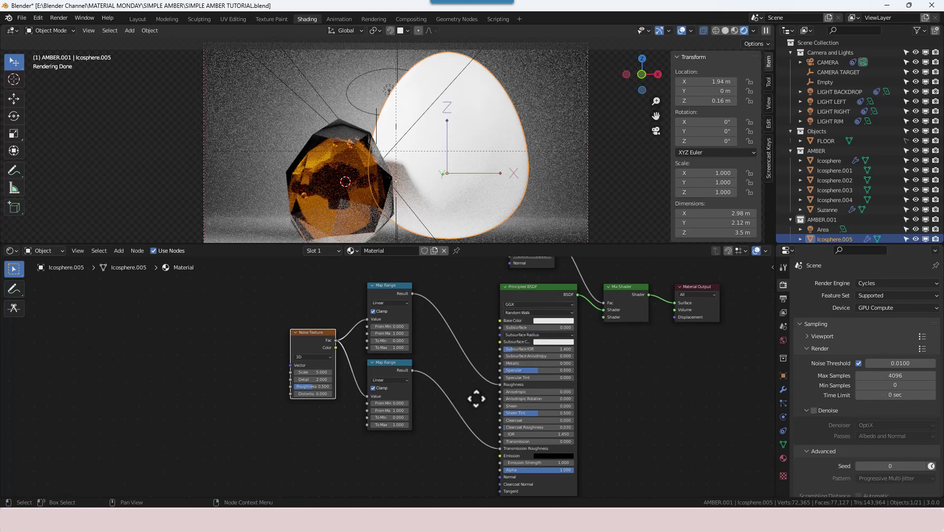
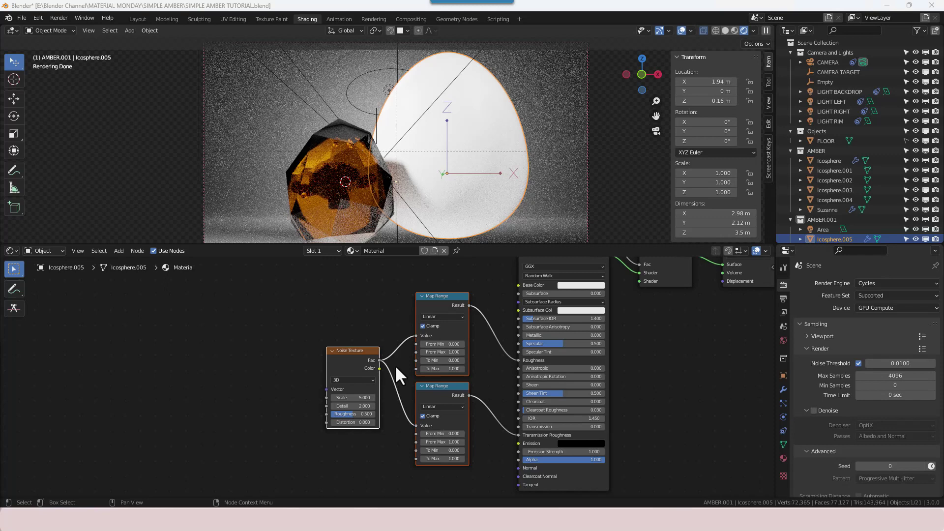
# Give the Principled BSDF an amber-yellow Base Color and set its Transmission to 1.000
pyautogui.click(579, 285)
pyautogui.click(576, 222)
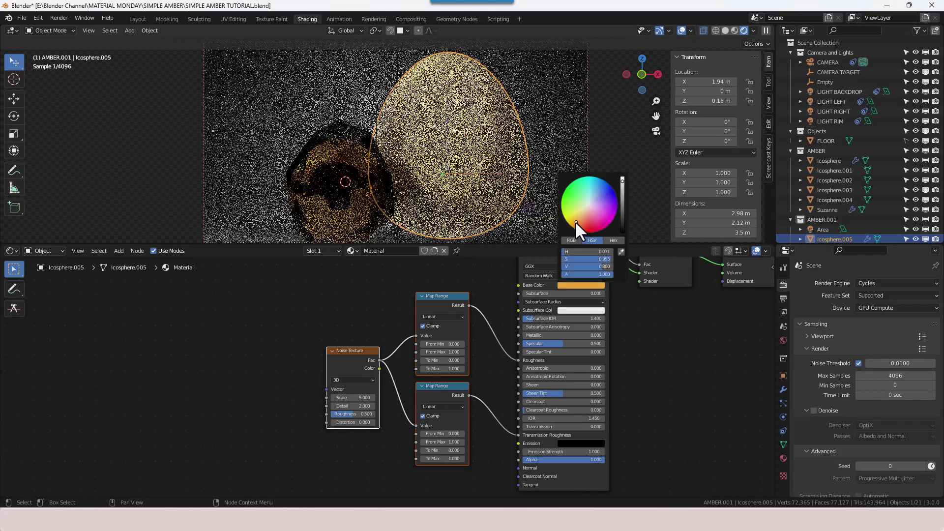
pyautogui.click(575, 221)
pyautogui.click(574, 220)
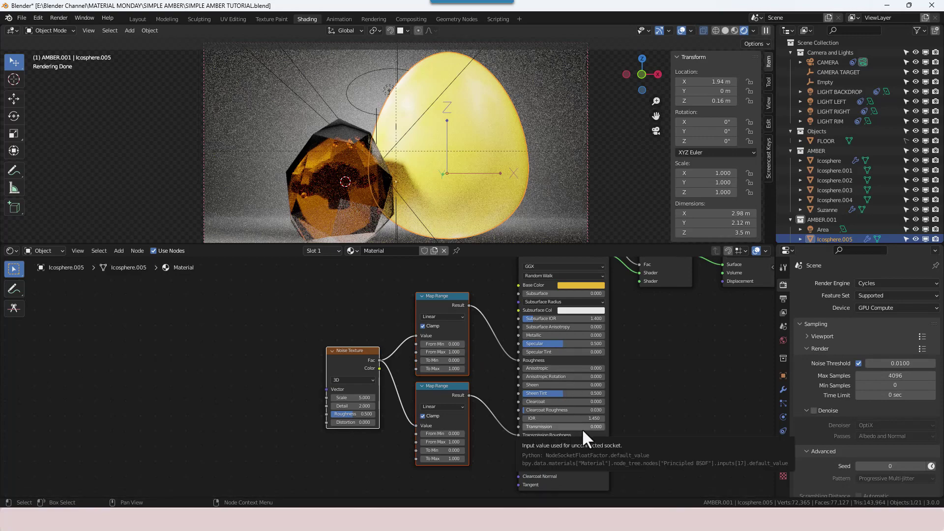
pyautogui.moveTo(535, 428); pyautogui.dragTo(603, 426)
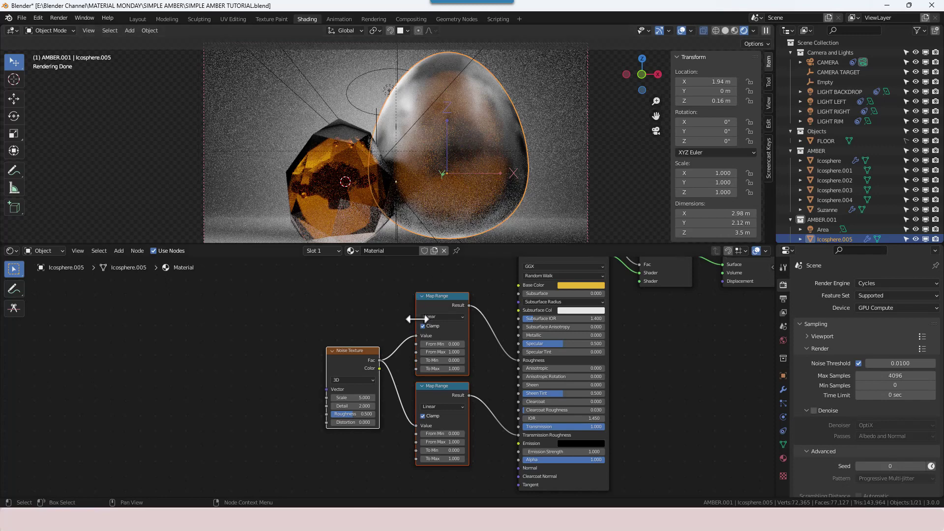
# Set the upper Map Range's To Min to -0.125 and To Max to 0.3
pyautogui.click(464, 362)
pyautogui.write('-0.125')
pyautogui.press('Return')
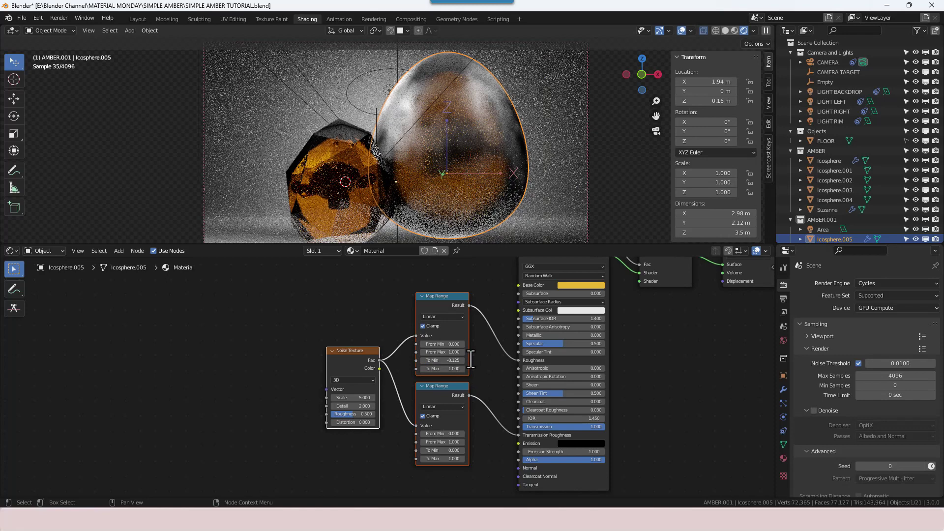
pyautogui.click(442, 369)
pyautogui.write('0.3')
pyautogui.press('Return')
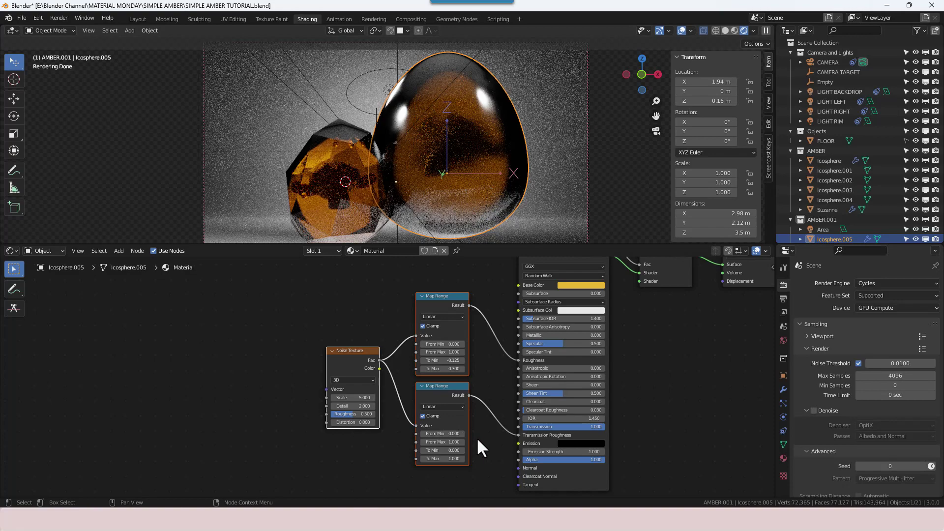
# Preview the upper Map Range's output on the egg with To Min set to 0 and To Max reset to 1
pyautogui.keyDown('ctrl'); pyautogui.keyDown('shift'); pyautogui.click(457, 306); pyautogui.keyUp('shift'); pyautogui.keyUp('ctrl')
pyautogui.click(445, 360)
pyautogui.write('0')
pyautogui.press('Return')
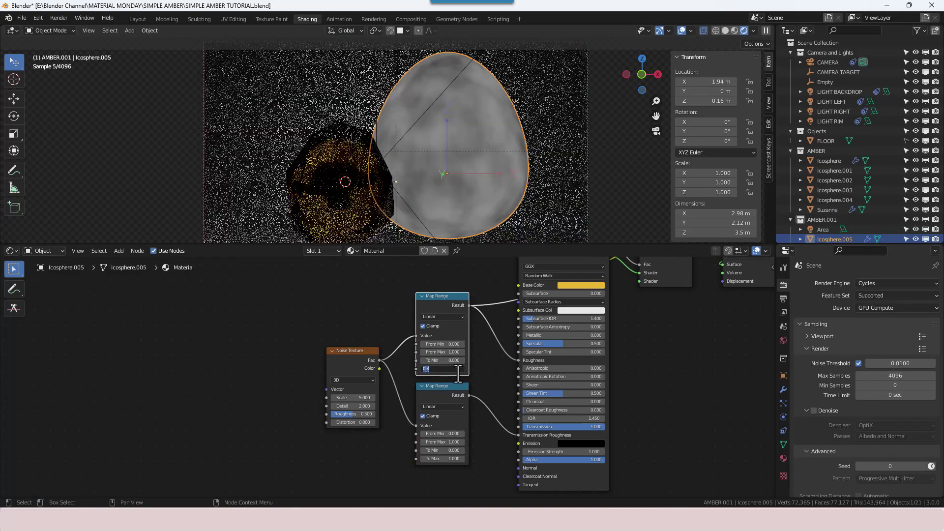
pyautogui.press('BackSpace')
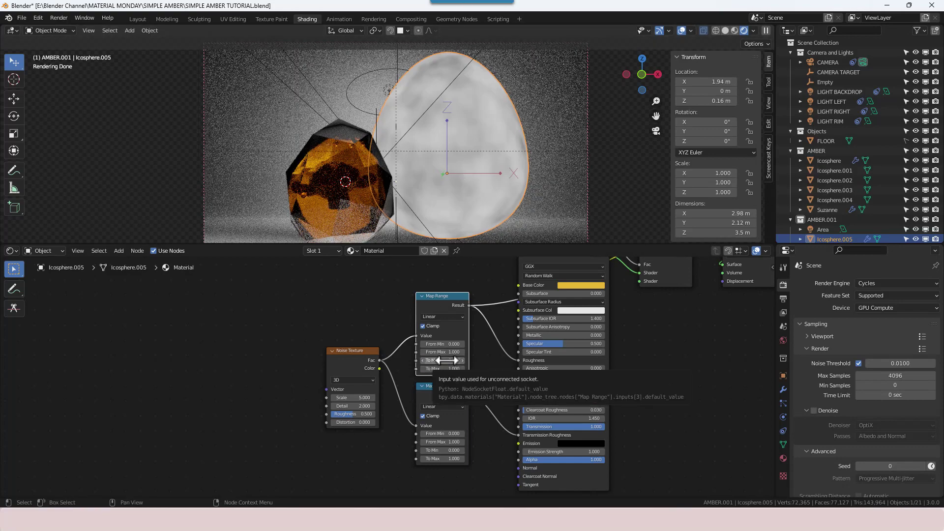
# Set the upper Map Range's To Min to 0.125 and To Max to 0.3, and send the Mix Shader back to the material output
pyautogui.click(446, 361)
pyautogui.write('0.125')
pyautogui.press('Return')
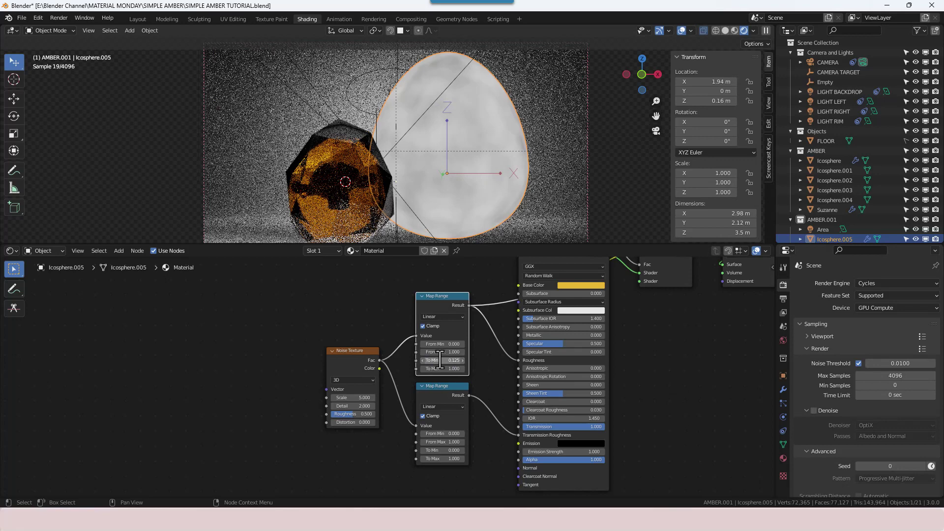
pyautogui.click(442, 369)
pyautogui.press('BackSpace')
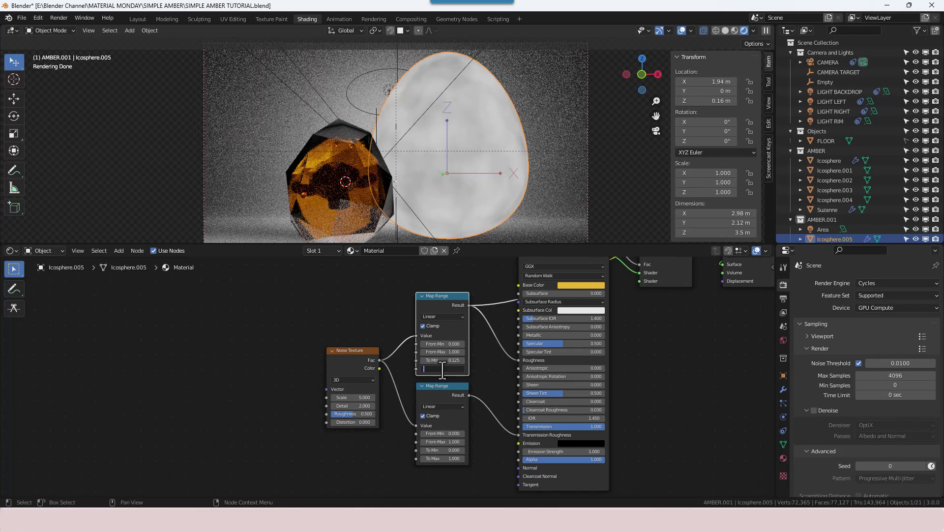
pyautogui.write('0.3')
pyautogui.press('Return')
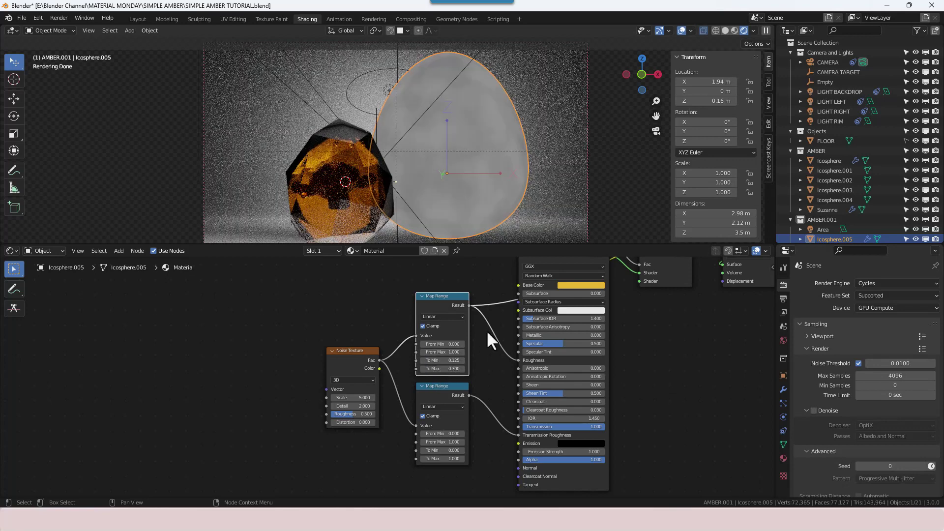
pyautogui.keyDown('ctrl'); pyautogui.keyDown('shift'); pyautogui.click(664, 272); pyautogui.keyUp('shift'); pyautogui.keyUp('ctrl')
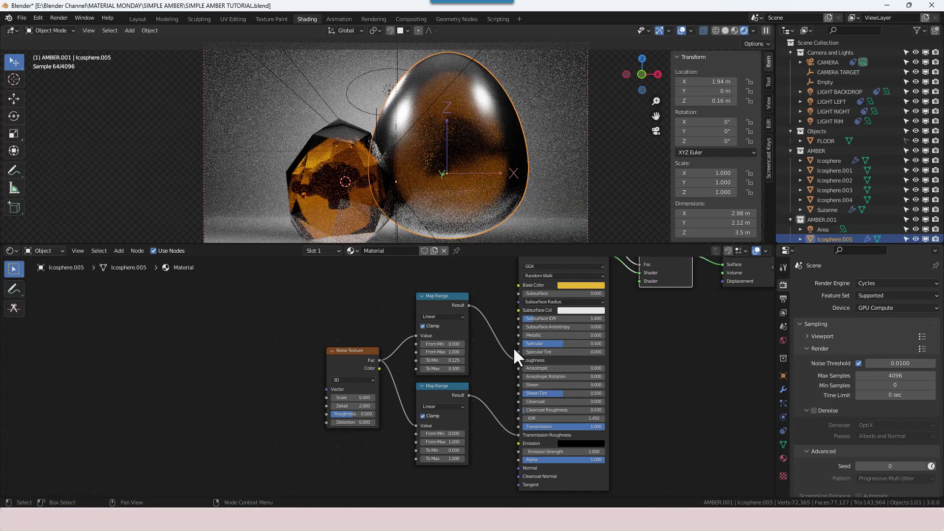
# Set the To Max of the lower Map Range, which drives Transmission Roughness, to 0.15
pyautogui.moveTo(494, 391); pyautogui.dragTo(485, 367, button='middle')
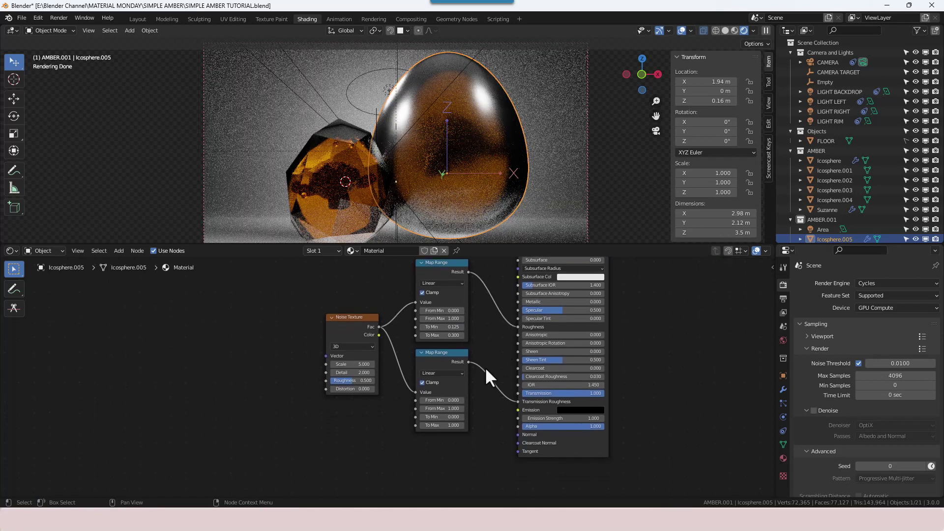
pyautogui.click(449, 425)
pyautogui.press('BackSpace')
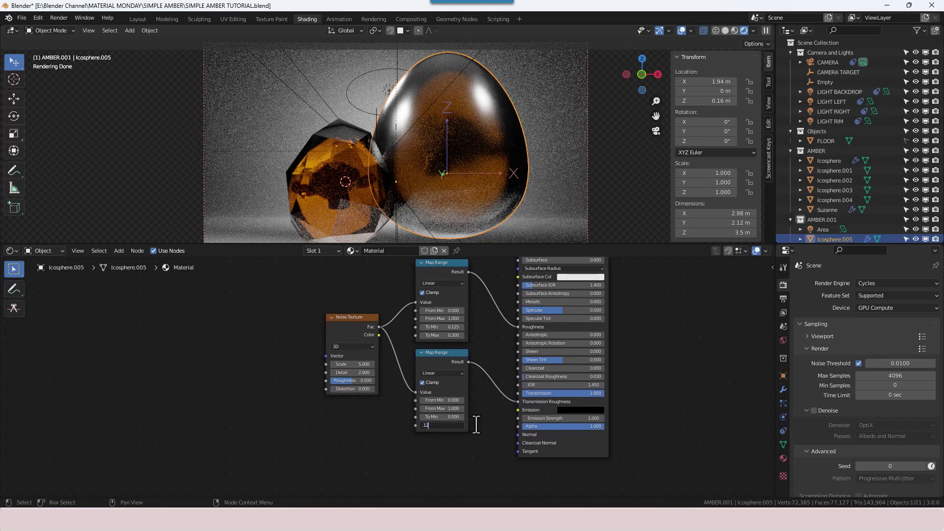
pyautogui.write('.15')
pyautogui.press('Return')
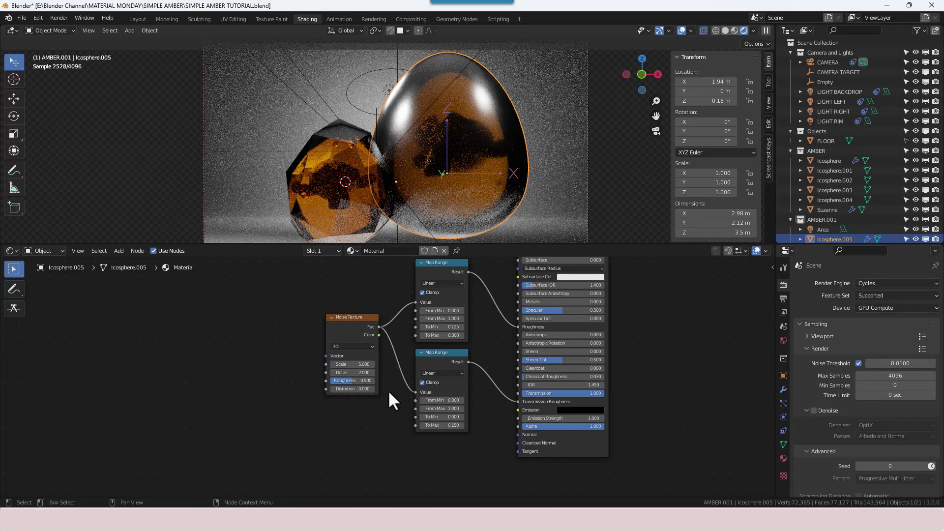
# Add connected Texture Coordinate and Mapping nodes in front of the Noise Texture
pyautogui.click(347, 326)
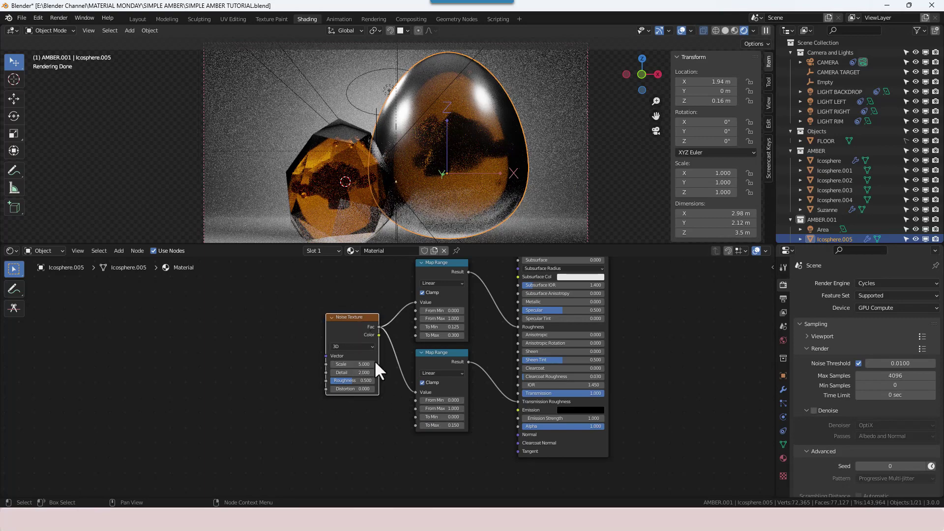
pyautogui.hotkey('ctrl', 't')
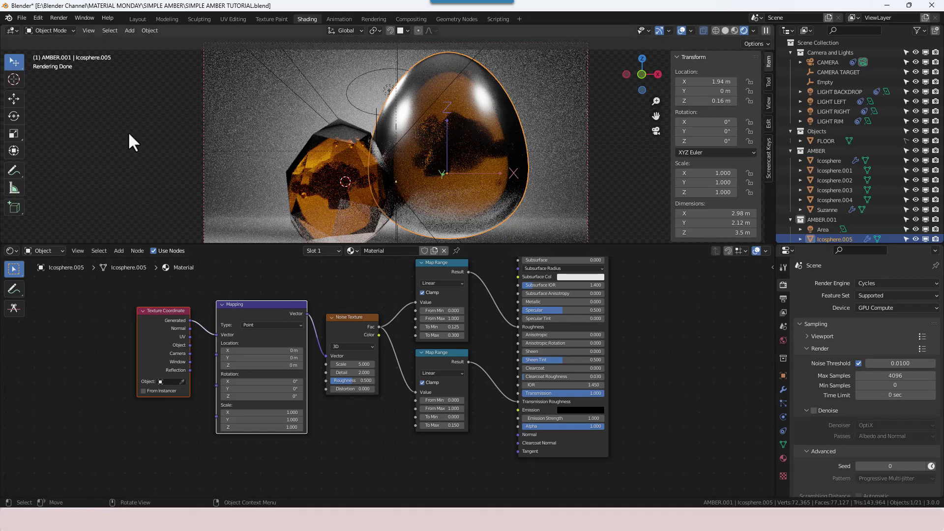
# Look up the Node Wrangler add-on in the preferences to check that it is enabled, and close the preferences
pyautogui.click(39, 18)
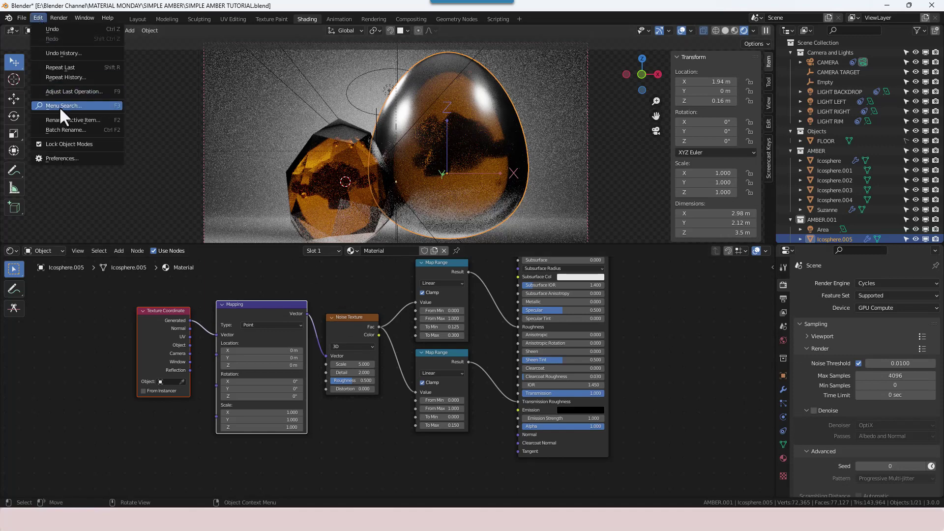
pyautogui.click(60, 155)
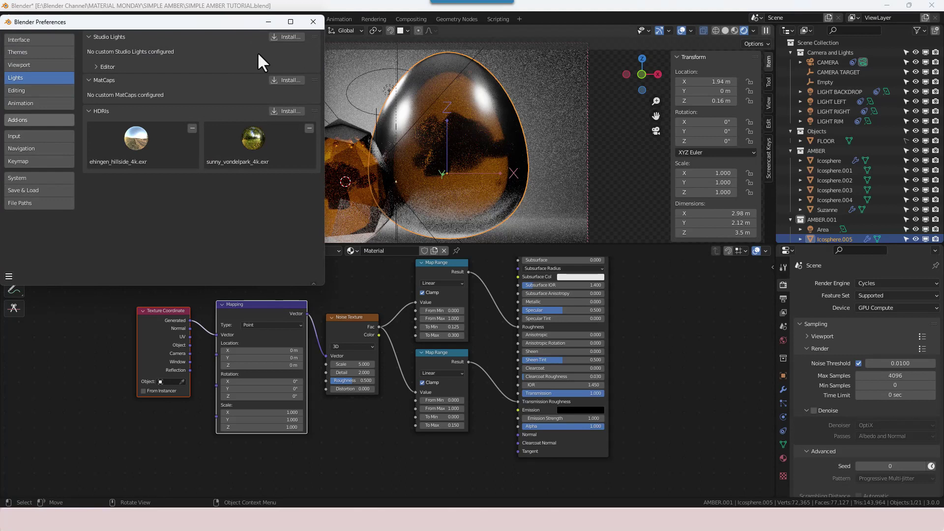
pyautogui.click(258, 51)
pyautogui.write('NODE WRA')
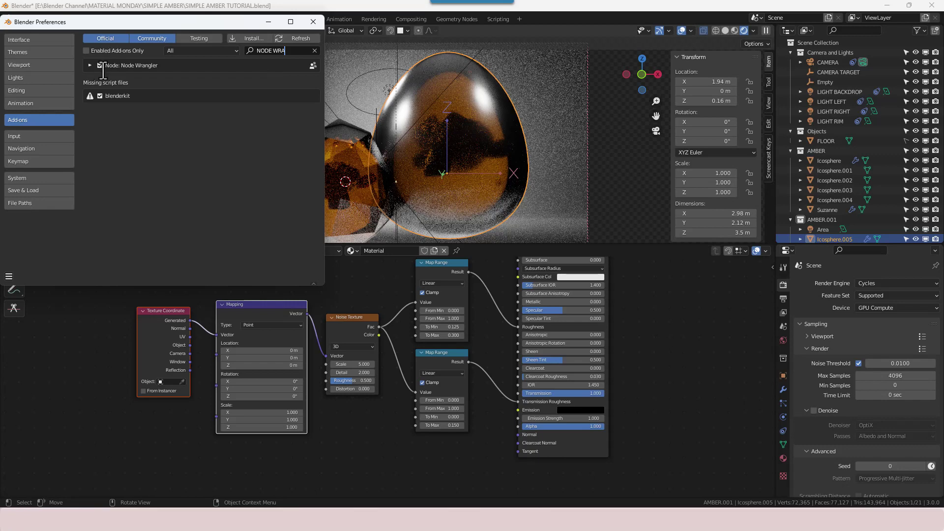
pyautogui.click(320, 20)
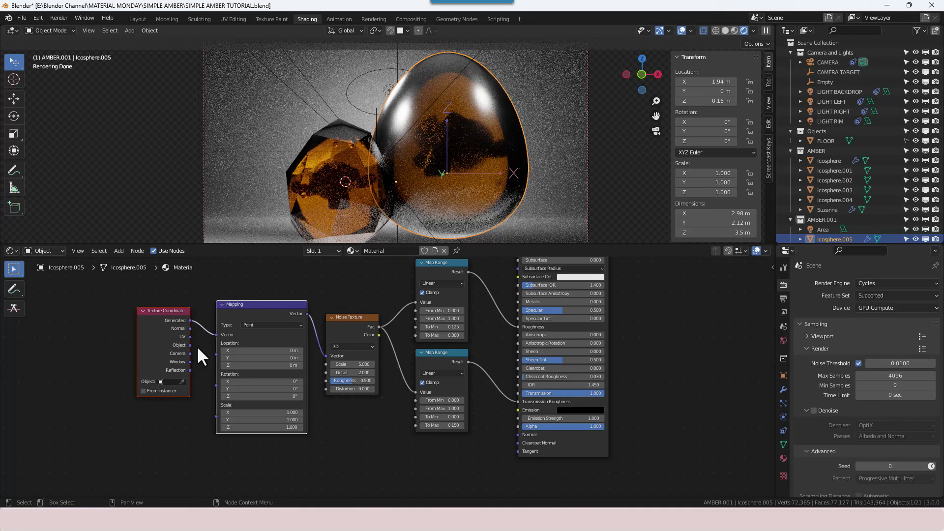
# Feed the Mapping node from the Texture Coordinate's Object output and move both nodes farther away from the Noise Texture
pyautogui.moveTo(190, 345); pyautogui.dragTo(223, 334)
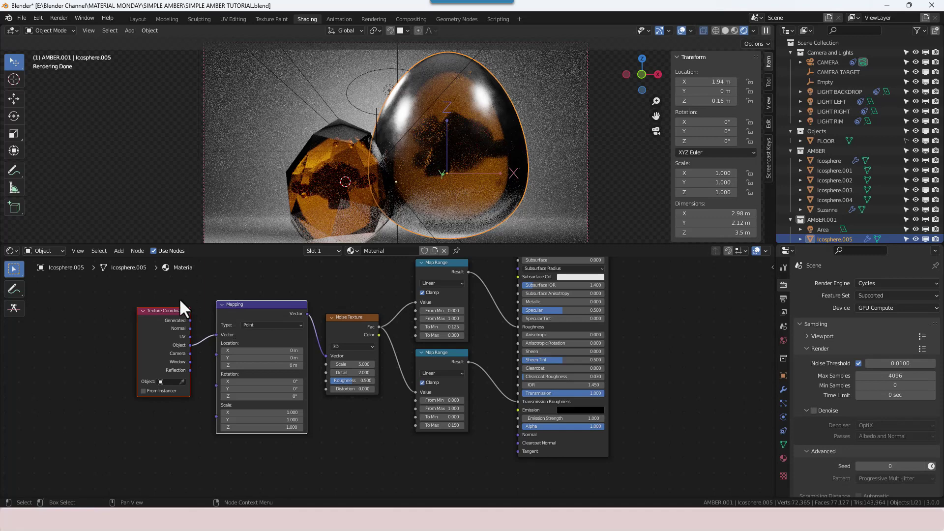
pyautogui.moveTo(259, 314); pyautogui.dragTo(175, 328)
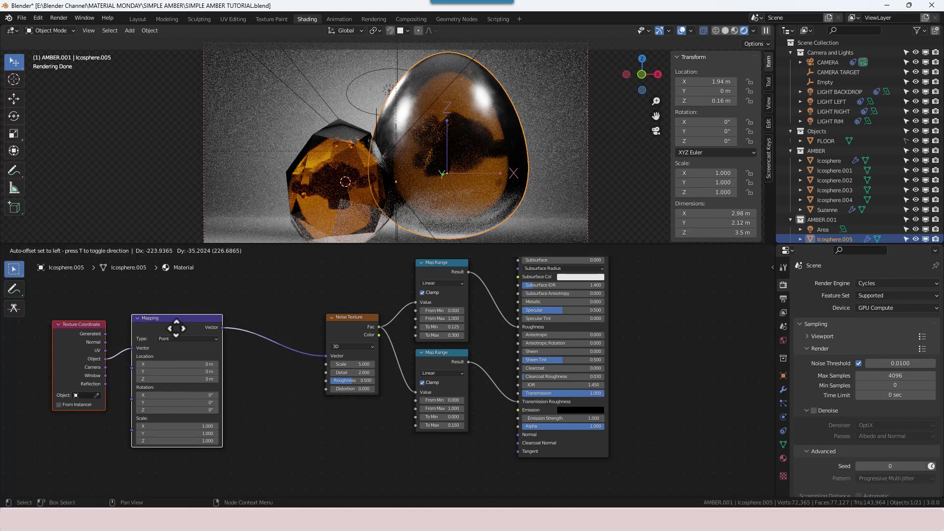
pyautogui.click(251, 353)
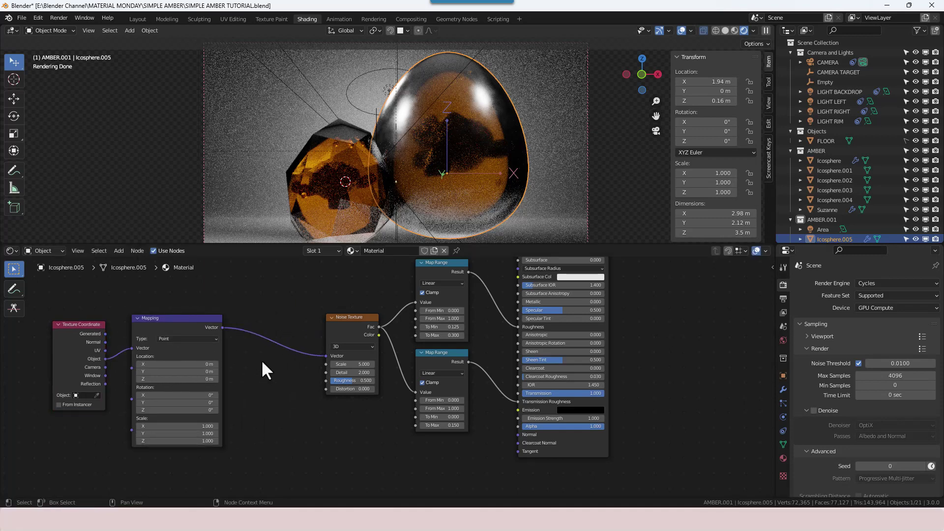
pyautogui.scroll(2, 290, 353)
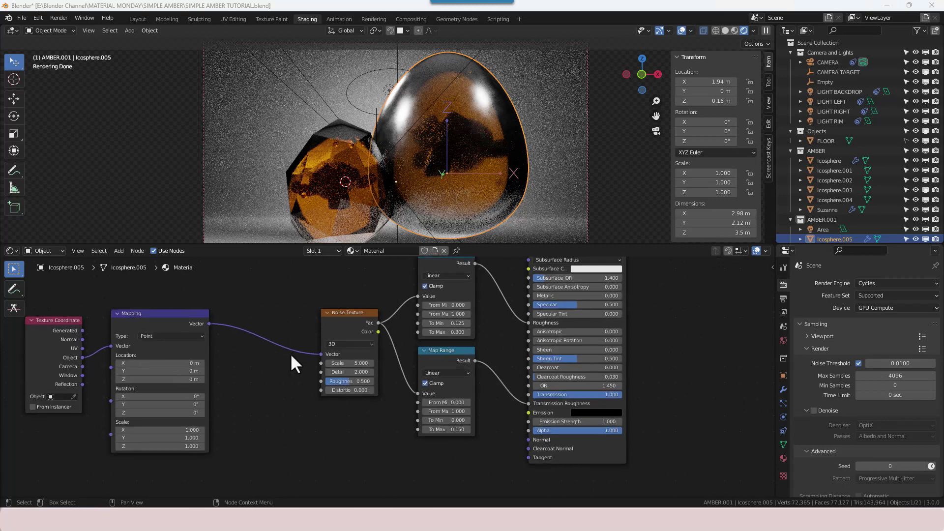
# Connect the Mapping node's Vector output to the Layer Weight's Normal input and set the Layer Weight's Blend to 0.17
pyautogui.press('Home')
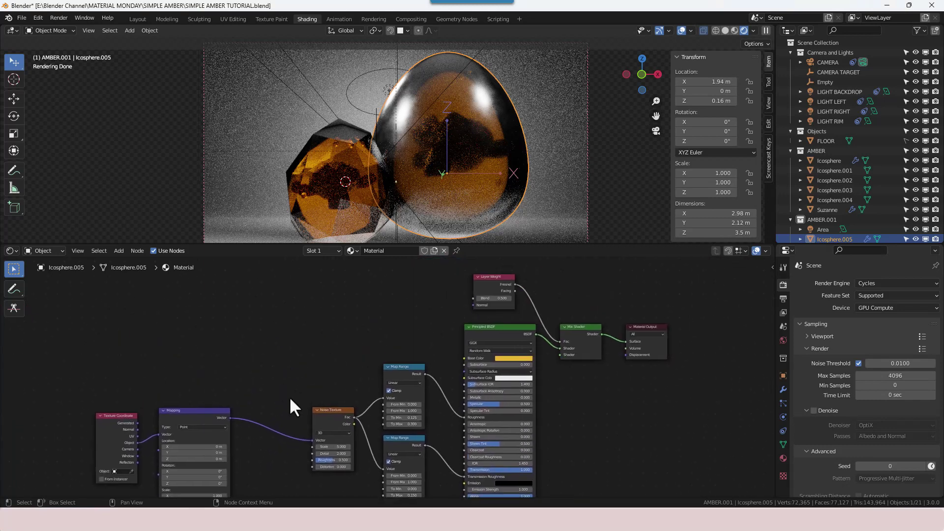
pyautogui.moveTo(230, 417); pyautogui.dragTo(476, 303)
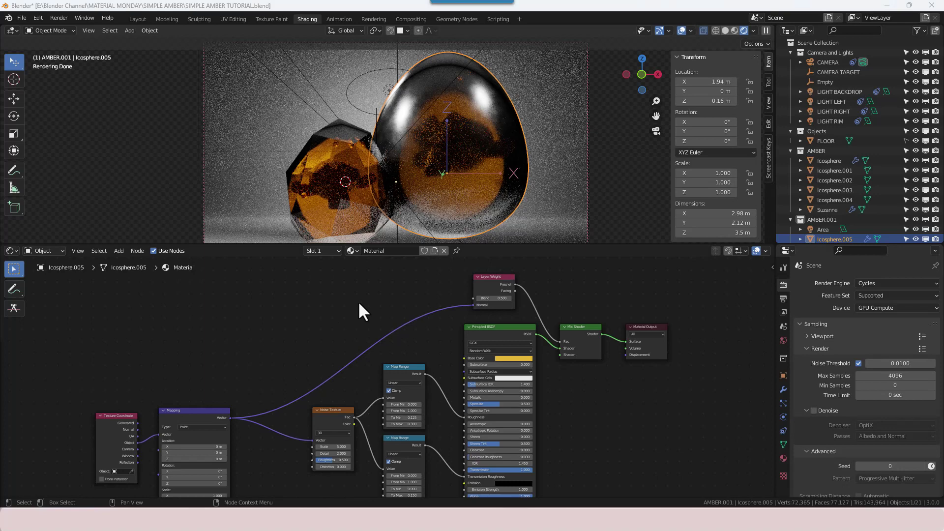
pyautogui.scroll(3, 496, 303)
pyautogui.moveTo(561, 268); pyautogui.dragTo(421, 339, button='middle')
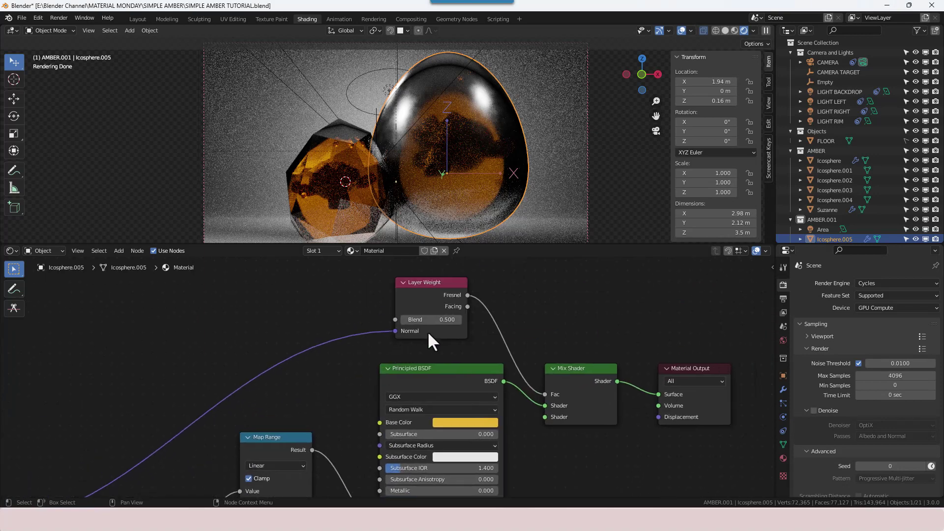
pyautogui.click(431, 320)
pyautogui.write('0.3')
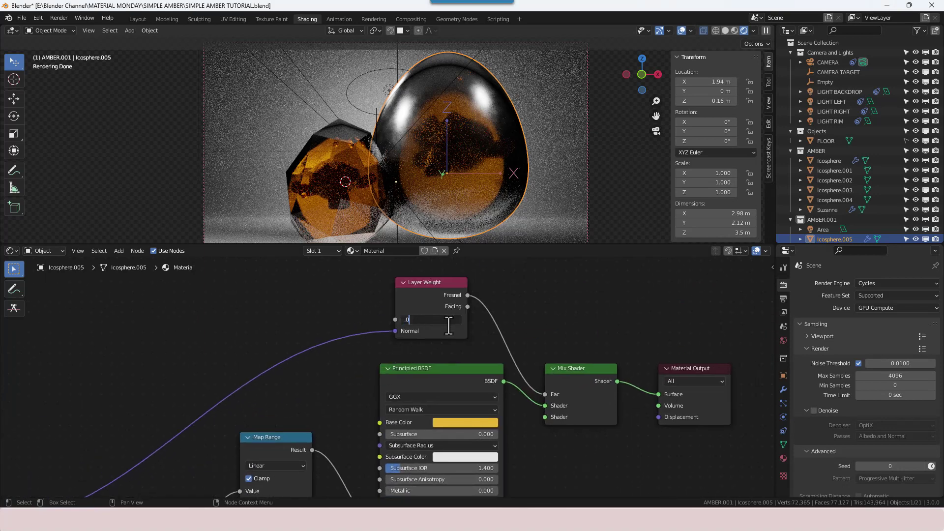
pyautogui.press('Return')
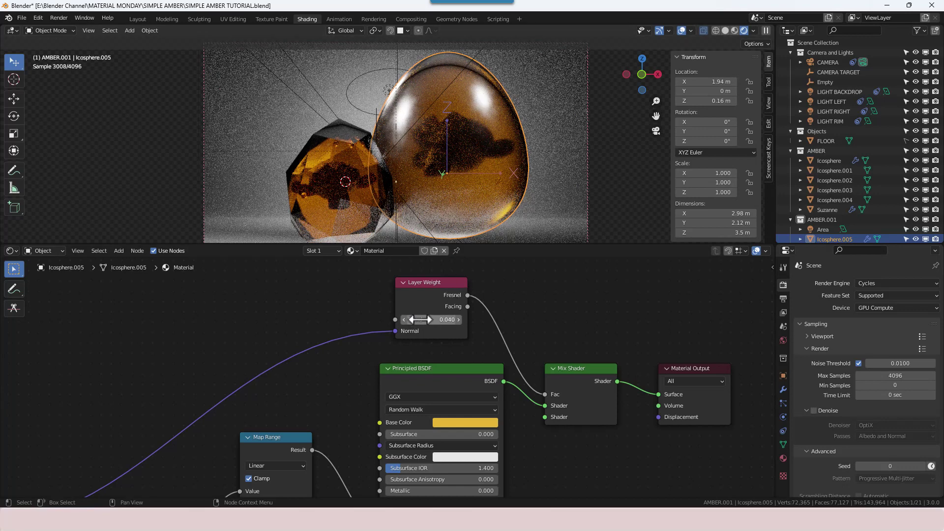
pyautogui.moveTo(430, 322)
pyautogui.mouseDown()
pyautogui.moveTo(479, 321)
pyautogui.moveTo(438, 321)
pyautogui.mouseUp()
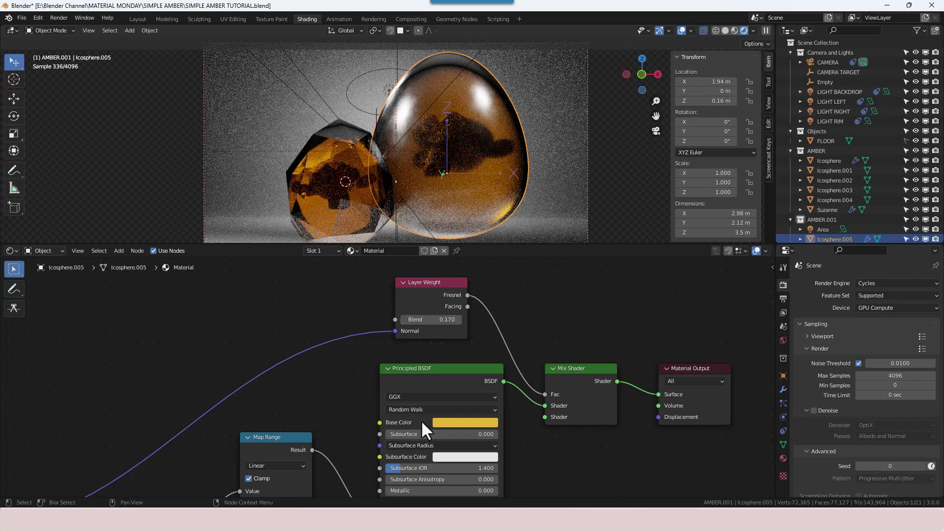
# Set the Noise Texture's Scale to 25, Detail to 15 and Roughness to 1
pyautogui.scroll(-2, 459, 349)
pyautogui.keyDown('shift'); pyautogui.scroll(-3, 477, 423); pyautogui.keyUp('shift')
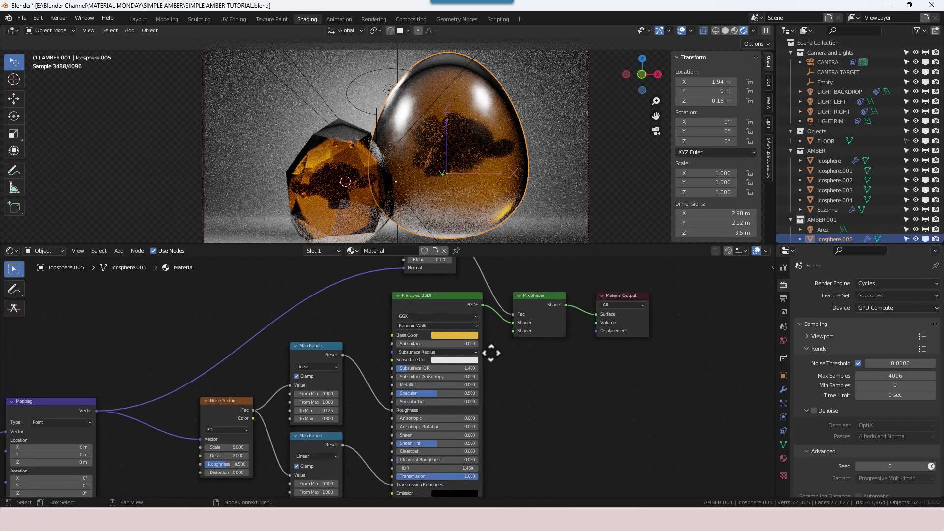
pyautogui.moveTo(487, 386); pyautogui.dragTo(512, 348, button='middle')
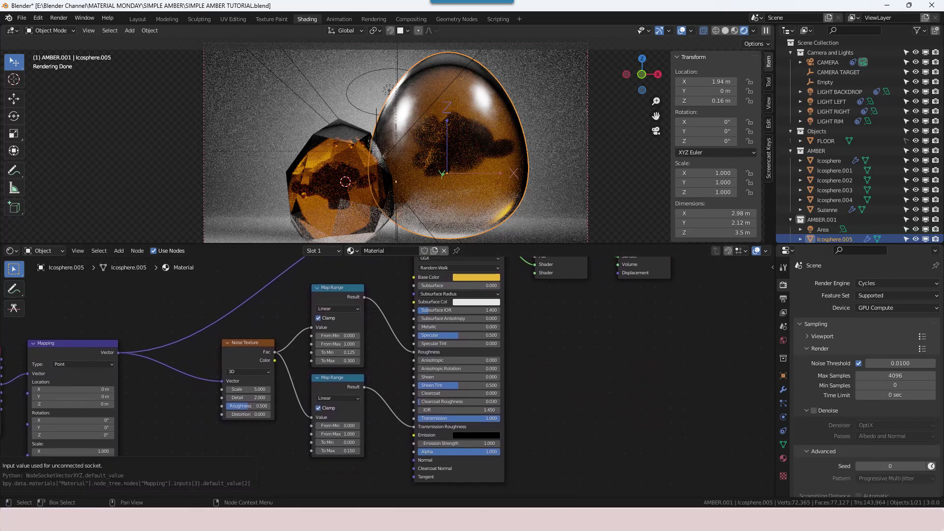
pyautogui.doubleClick(245, 389)
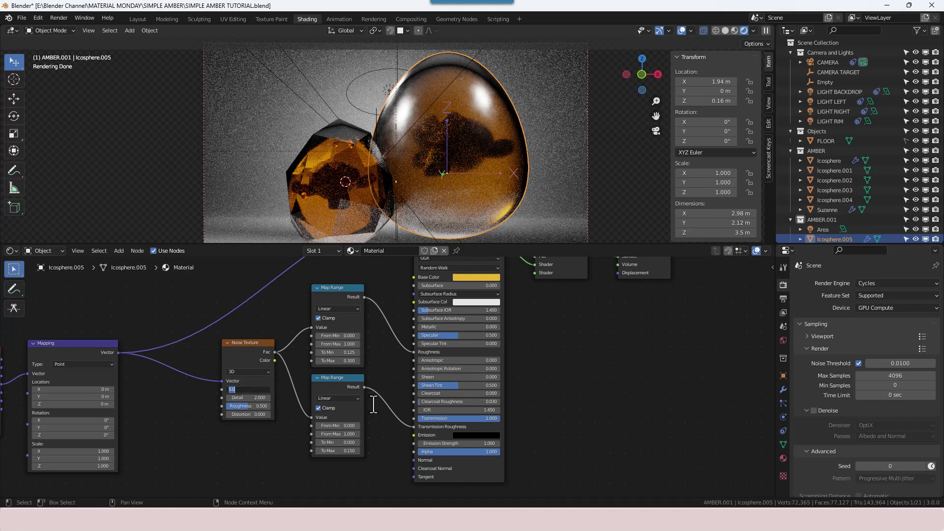
pyautogui.write('25')
pyautogui.press('Tab')
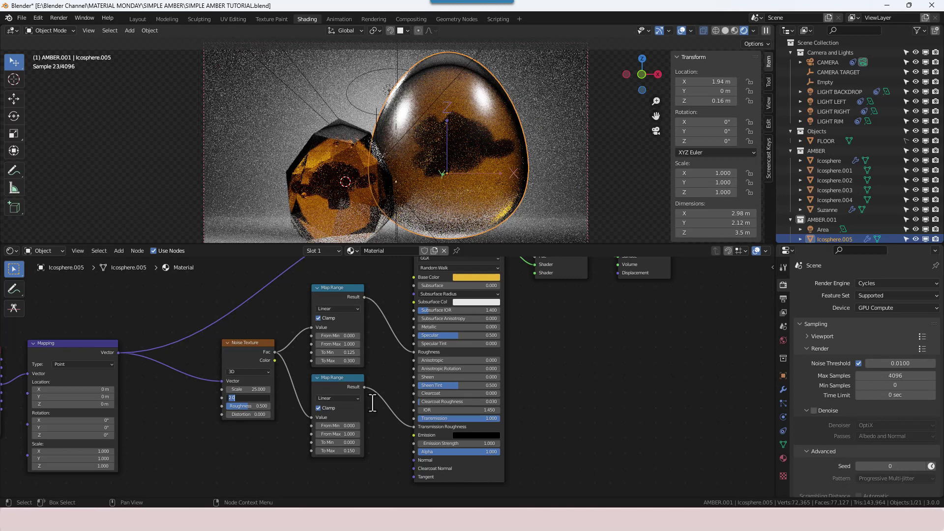
pyautogui.write('15')
pyautogui.press('Tab')
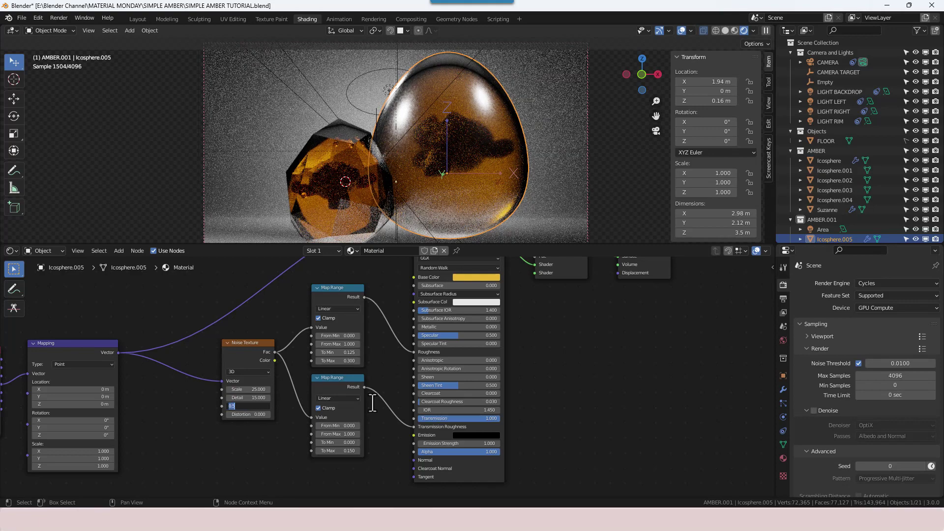
pyautogui.write('1')
pyautogui.press('Return')
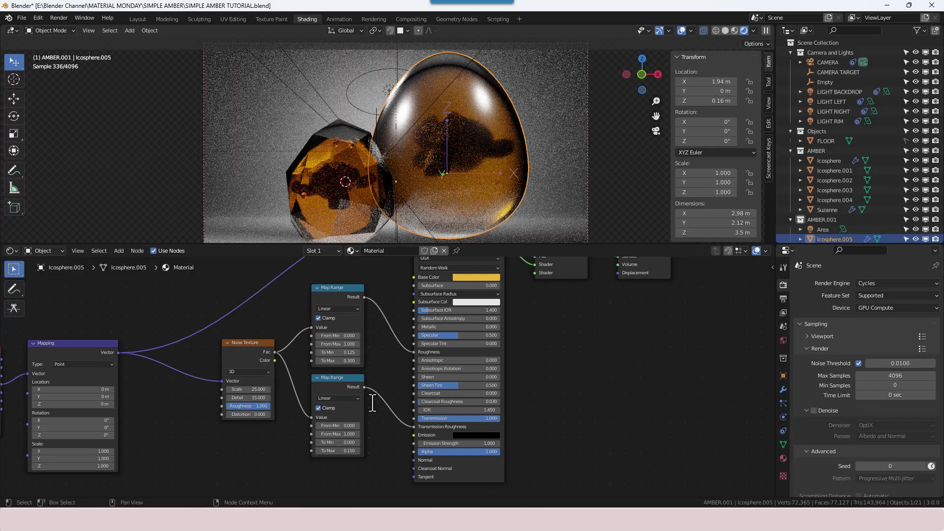
# Preview the Noise Texture, the two Map Range nodes and the Principled BSDF one after another on a close-up of the egg
pyautogui.scroll(5, 438, 119)
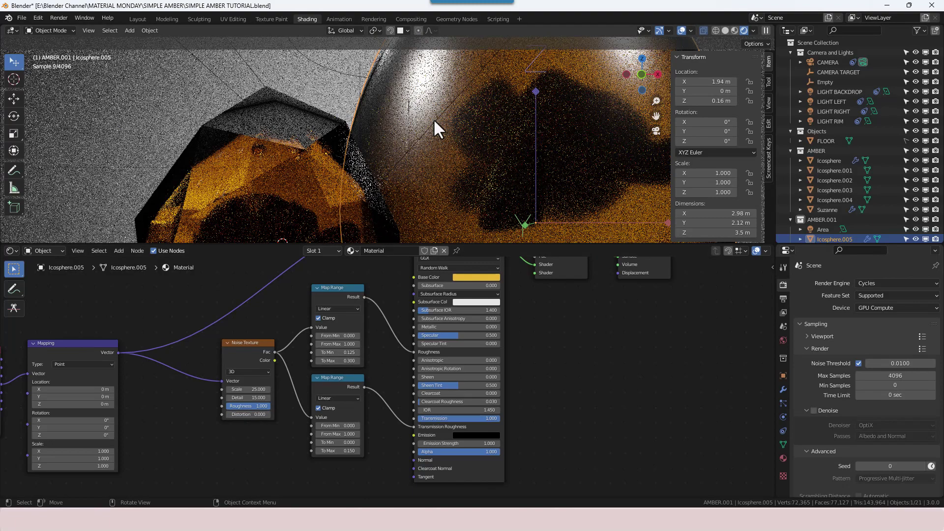
pyautogui.scroll(3, 432, 119)
pyautogui.keyDown('ctrl'); pyautogui.keyDown('shift'); pyautogui.click(252, 358); pyautogui.keyUp('shift'); pyautogui.keyUp('ctrl')
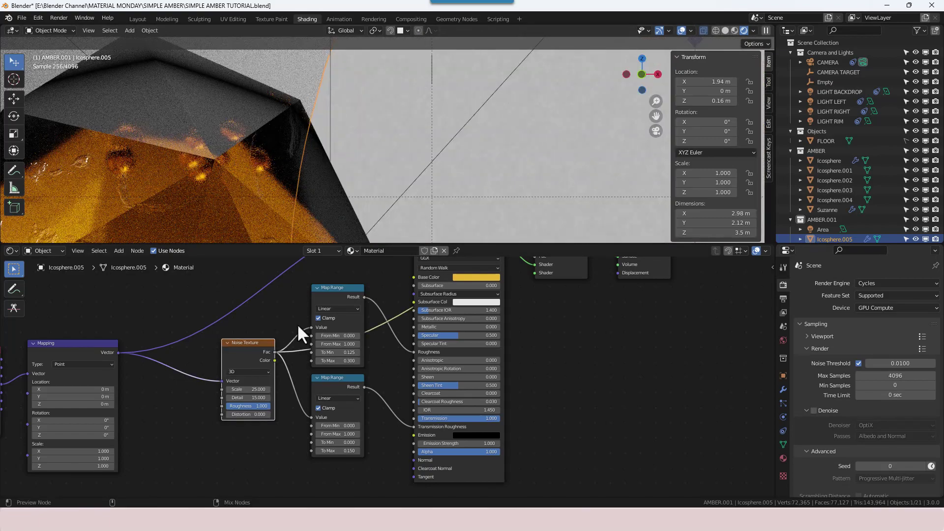
pyautogui.keyDown('ctrl'); pyautogui.keyDown('shift'); pyautogui.click(334, 293); pyautogui.keyUp('shift'); pyautogui.keyUp('ctrl')
pyautogui.keyDown('ctrl'); pyautogui.keyDown('shift'); pyautogui.click(333, 384); pyautogui.keyUp('shift'); pyautogui.keyUp('ctrl')
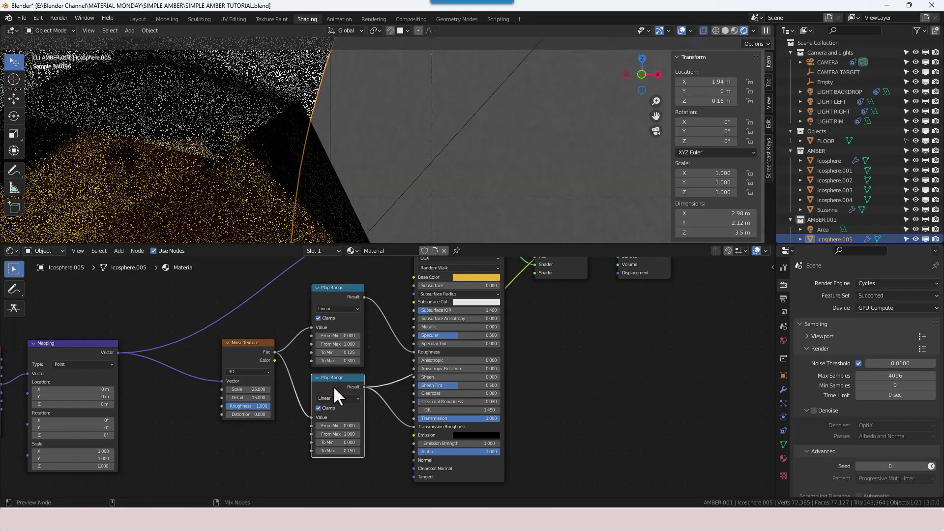
pyautogui.keyDown('ctrl'); pyautogui.keyDown('shift'); pyautogui.click(437, 277); pyautogui.keyUp('shift'); pyautogui.keyUp('ctrl')
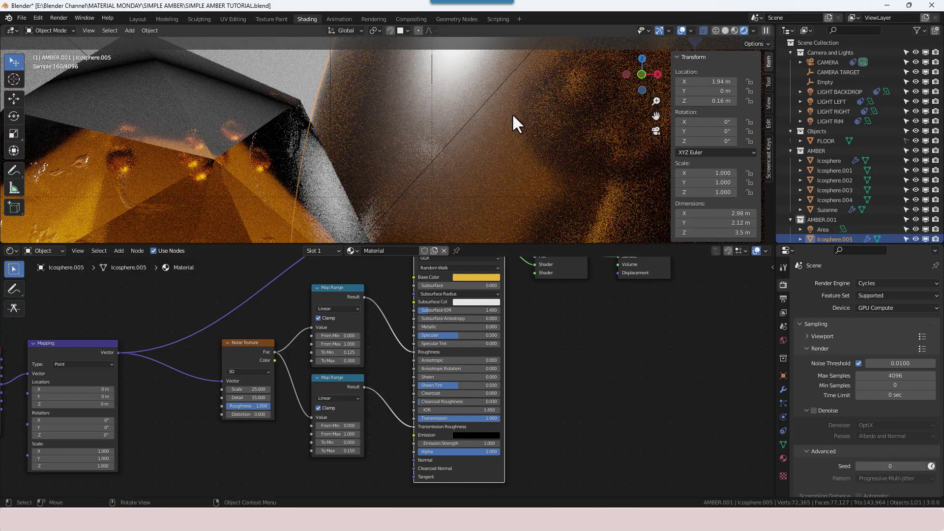
# Send the Mix Shader back to the material output and return the viewport to the camera view
pyautogui.scroll(2, 512, 113)
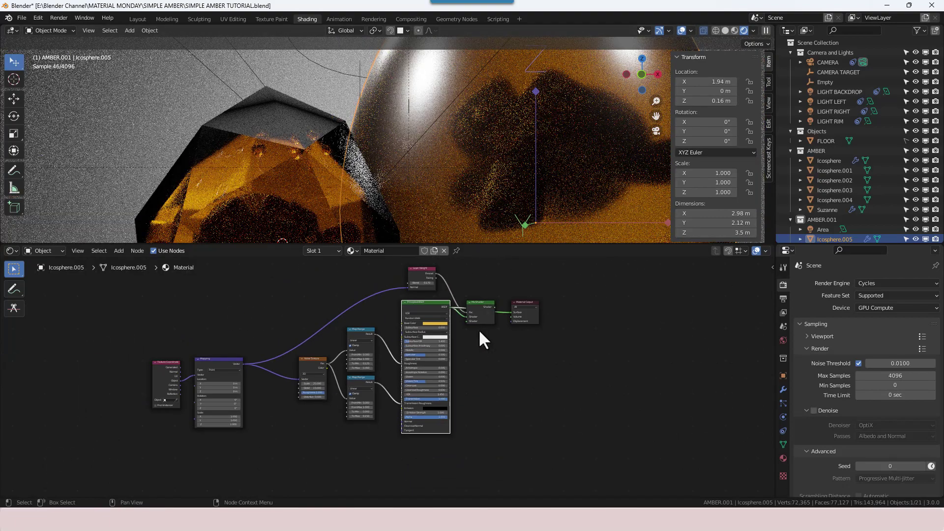
pyautogui.scroll(2, 480, 330)
pyautogui.click(497, 302)
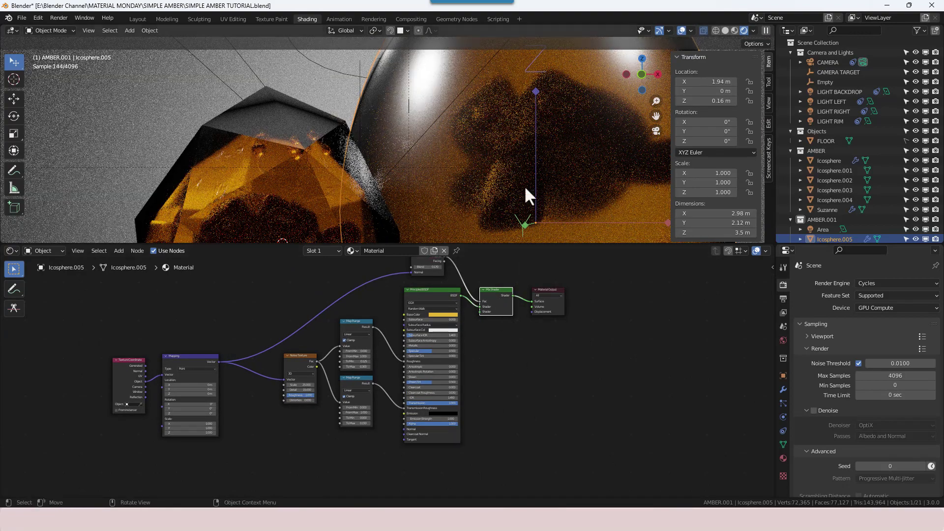
pyautogui.press('KP_0')
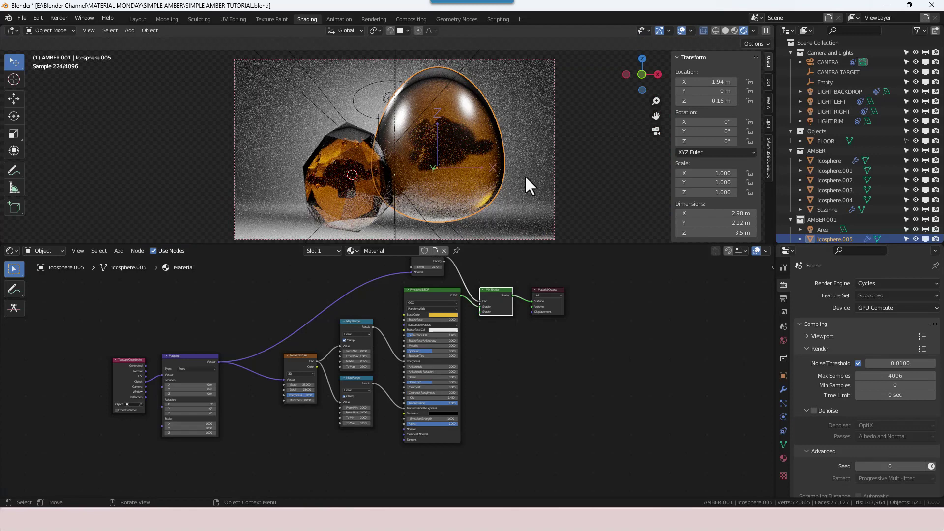
# Try an IOR of 1.57 on the Principled BSDF
pyautogui.moveTo(467, 370); pyautogui.dragTo(517, 361, button='middle')
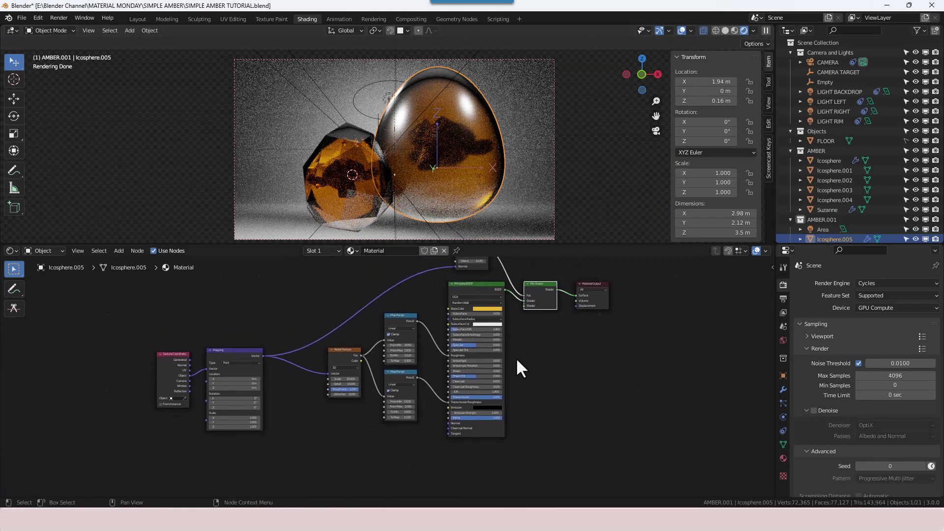
pyautogui.click(516, 360)
pyautogui.scroll(4, 496, 397)
pyautogui.moveTo(520, 392); pyautogui.dragTo(372, 365, button='middle')
pyautogui.click(416, 391)
pyautogui.write('1')
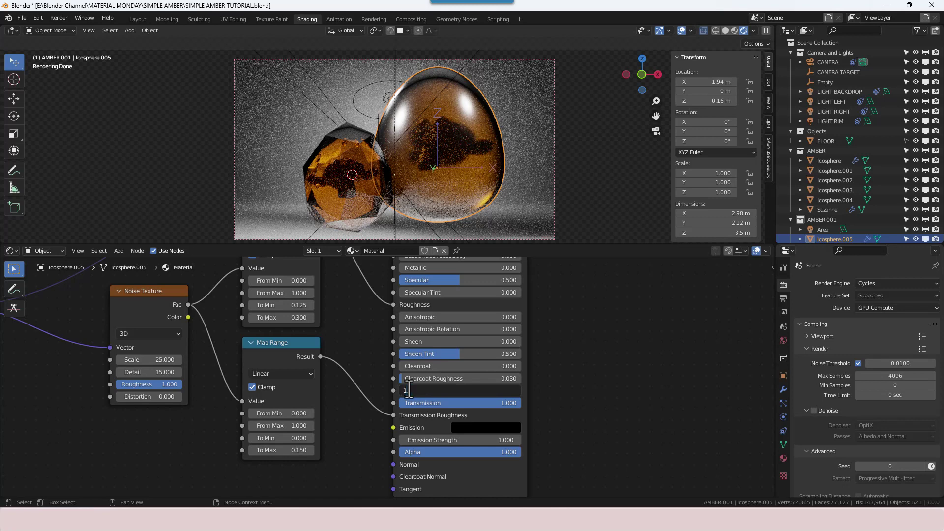
pyautogui.press('Return')
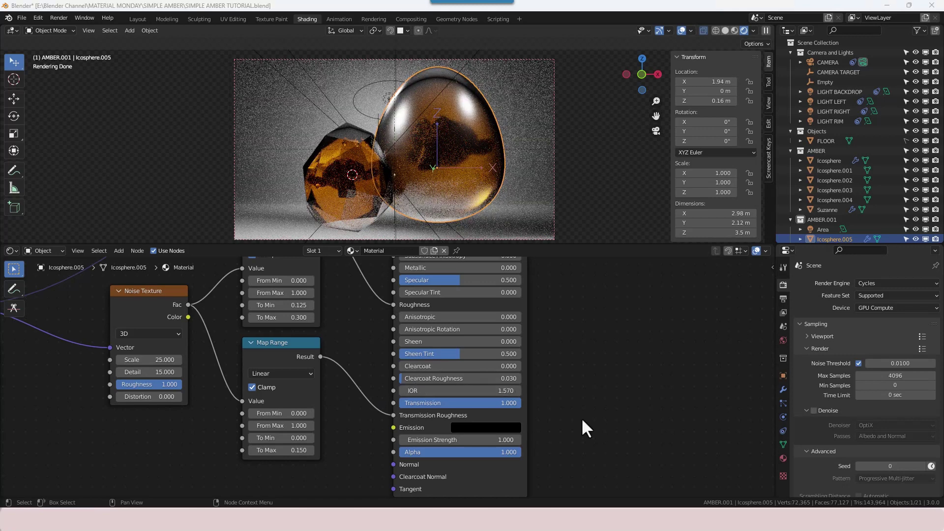
# Set the Principled BSDF's IOR to 1.5
pyautogui.click(508, 390)
pyautogui.write('1.5')
pyautogui.press('Return')
# Add a second Noise Texture below the first one and connect the Mapping node's Vector output to it
pyautogui.scroll(-3, 340, 320)
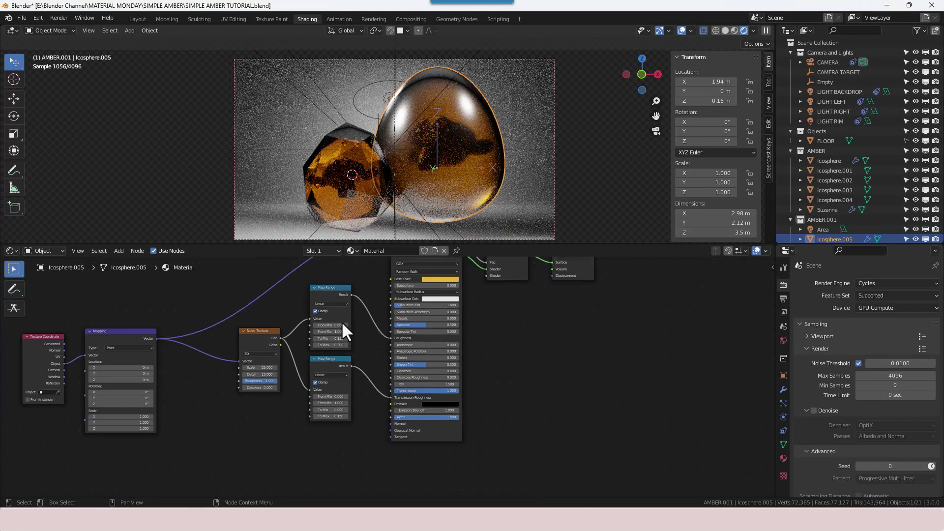
pyautogui.moveTo(311, 438); pyautogui.dragTo(408, 367, button='middle')
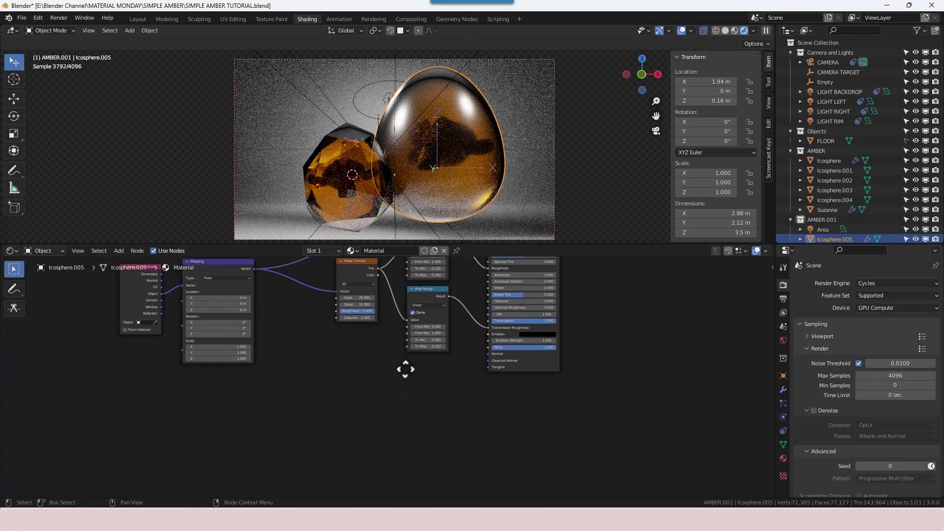
pyautogui.hotkey('shift', 'a')
pyautogui.click(319, 380)
pyautogui.write('NOISE')
pyautogui.press('Down')
pyautogui.press('Return')
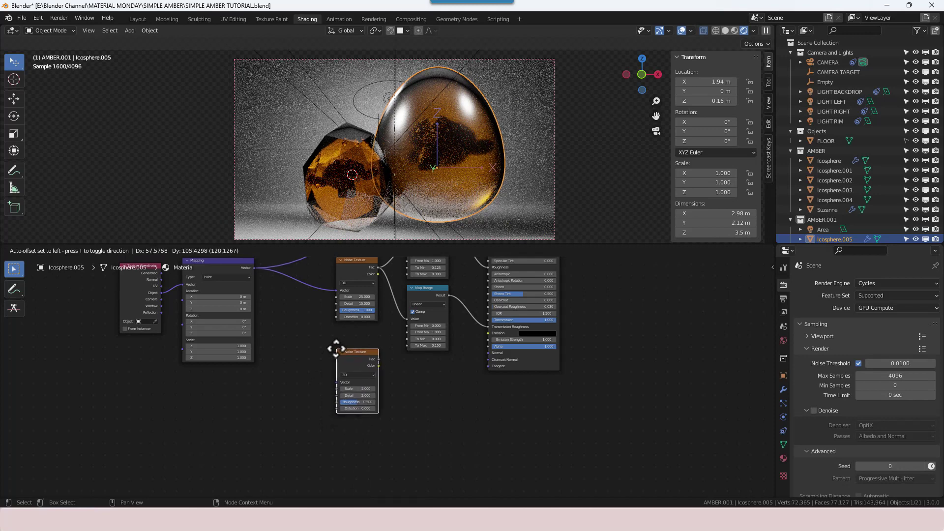
pyautogui.click(332, 384)
pyautogui.moveTo(253, 267); pyautogui.dragTo(329, 418)
# Connect the second Noise Texture's Fac to the Principled BSDF's Normal through a new Bump node, using the Bump's Height input
pyautogui.moveTo(322, 430); pyautogui.dragTo(270, 411, button='middle')
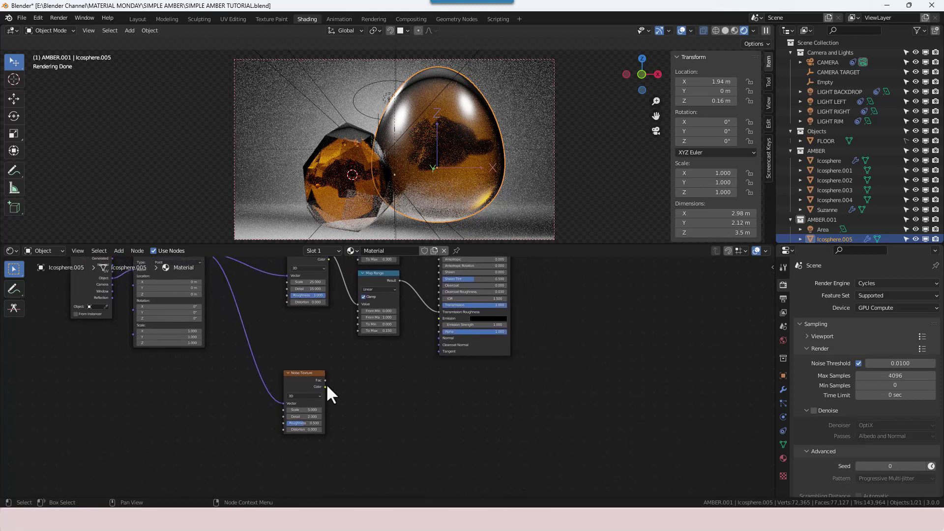
pyautogui.moveTo(325, 380); pyautogui.dragTo(437, 339)
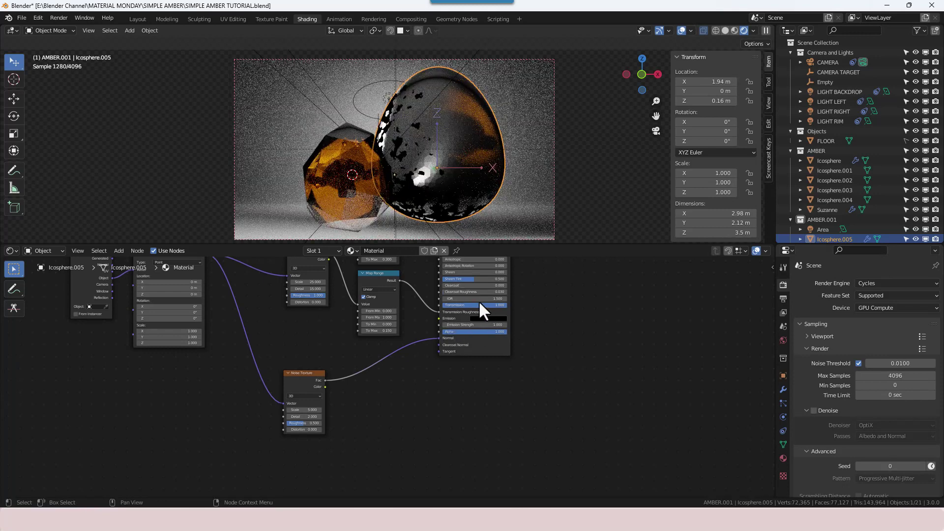
pyautogui.hotkey('shift', 'a')
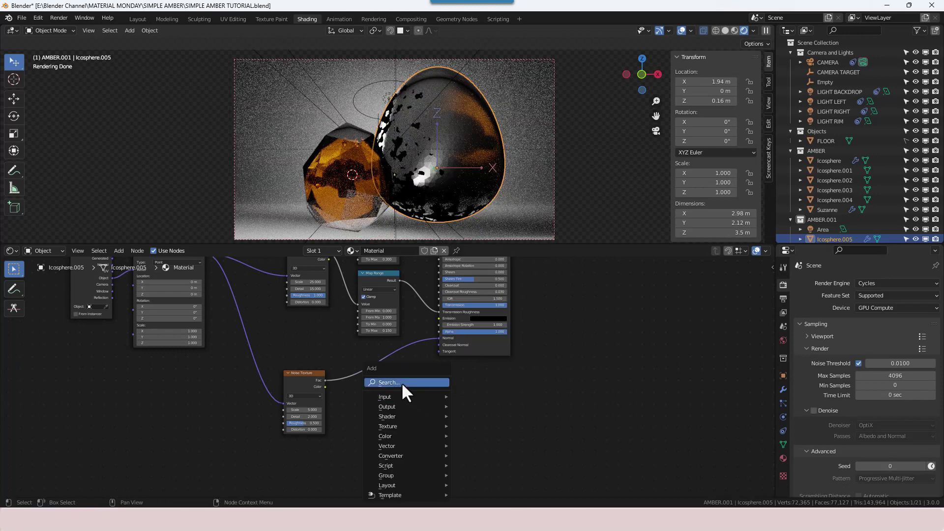
pyautogui.click(402, 382)
pyautogui.write('BUMP')
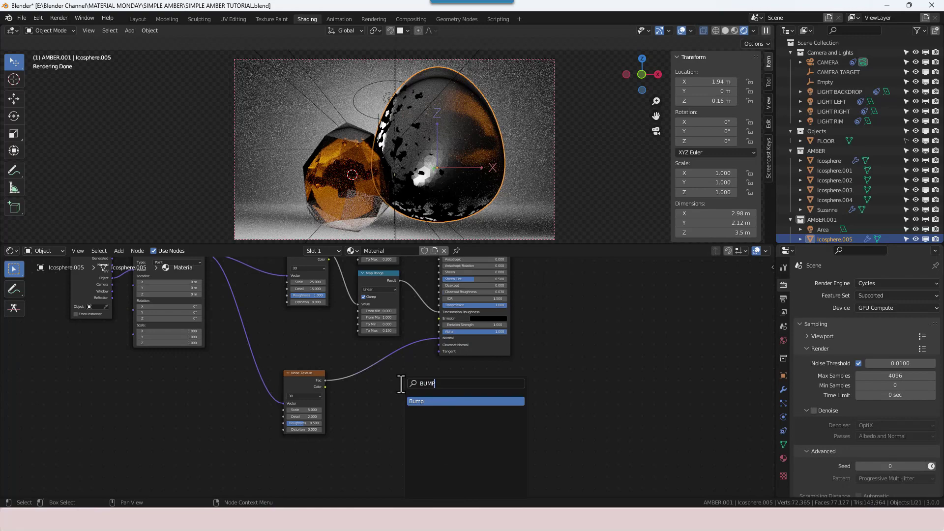
pyautogui.press('Return')
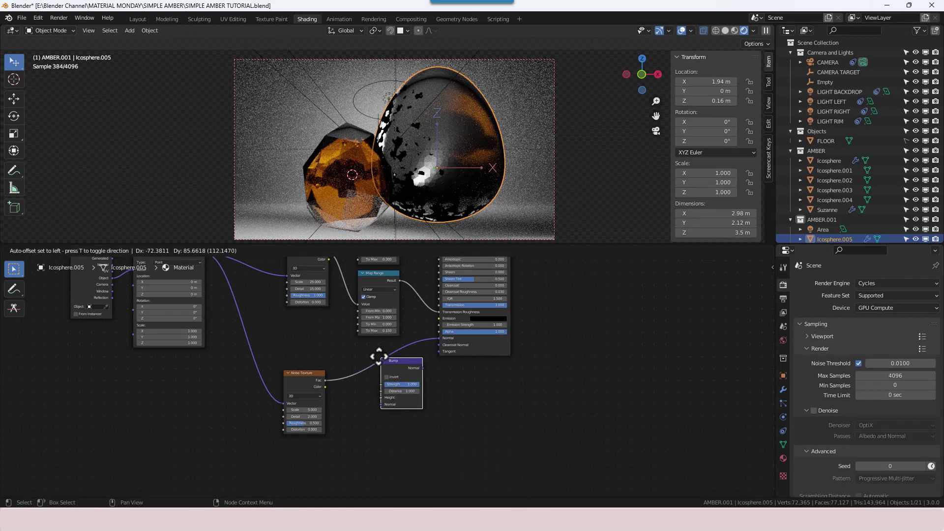
pyautogui.click(379, 347)
pyautogui.moveTo(310, 372); pyautogui.dragTo(293, 363)
pyautogui.moveTo(373, 394); pyautogui.dragTo(373, 389)
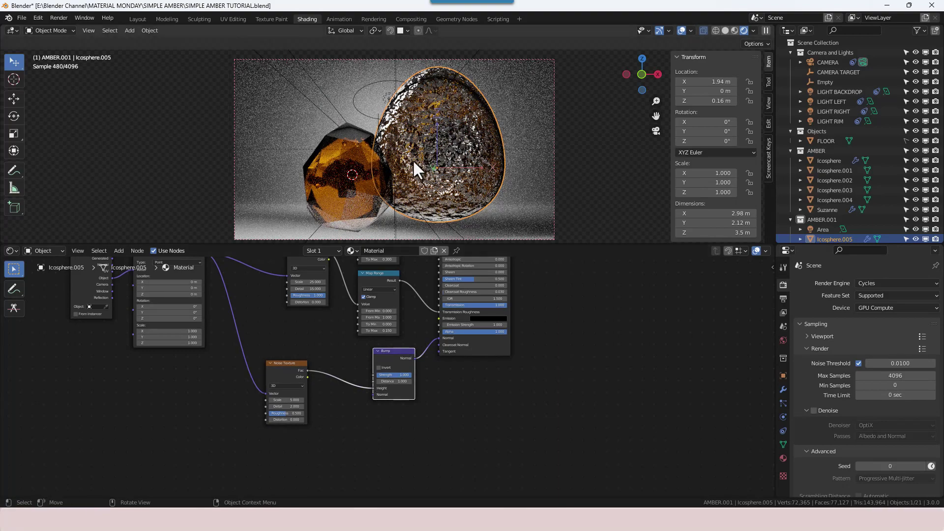
# Move the Texture Coordinate, Mapping and second Noise Texture nodes away from the Bump node to make room between them
pyautogui.scroll(4, 439, 143)
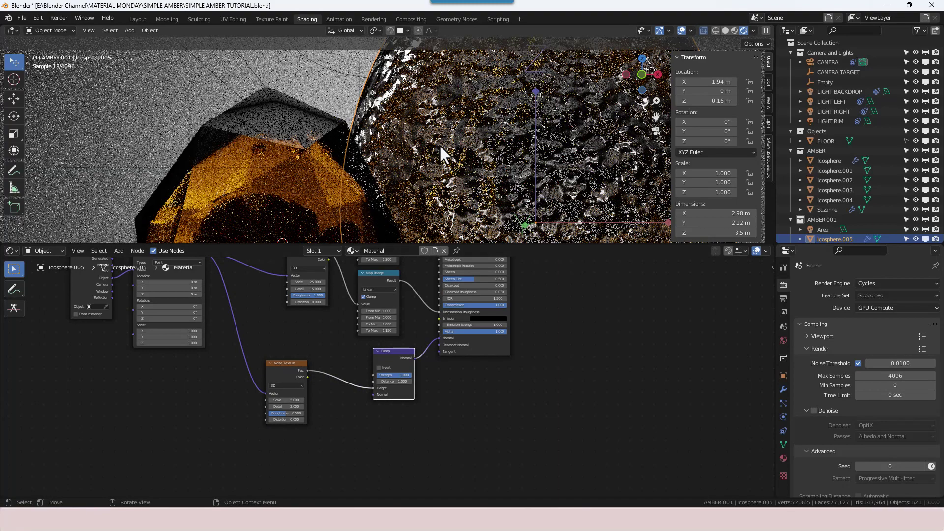
pyautogui.scroll(-6, 438, 143)
pyautogui.scroll(2, 438, 144)
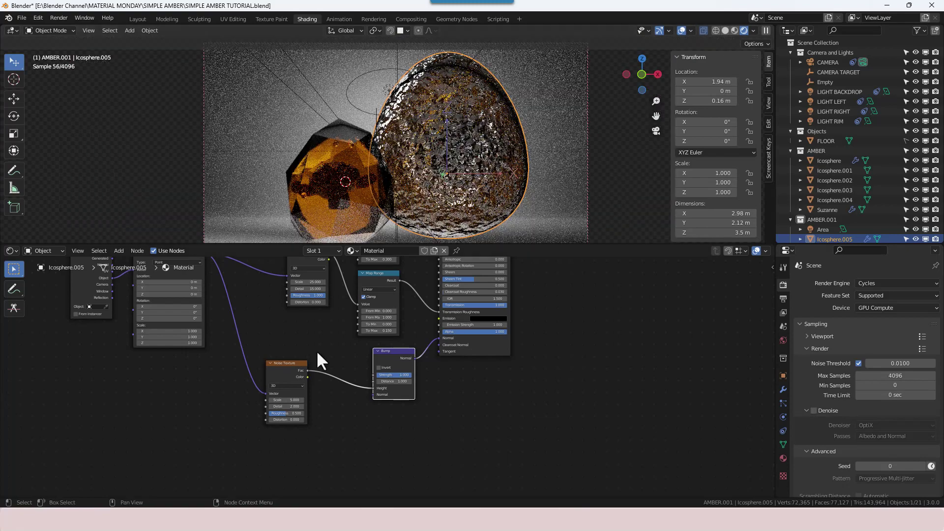
pyautogui.moveTo(299, 363); pyautogui.dragTo(266, 347)
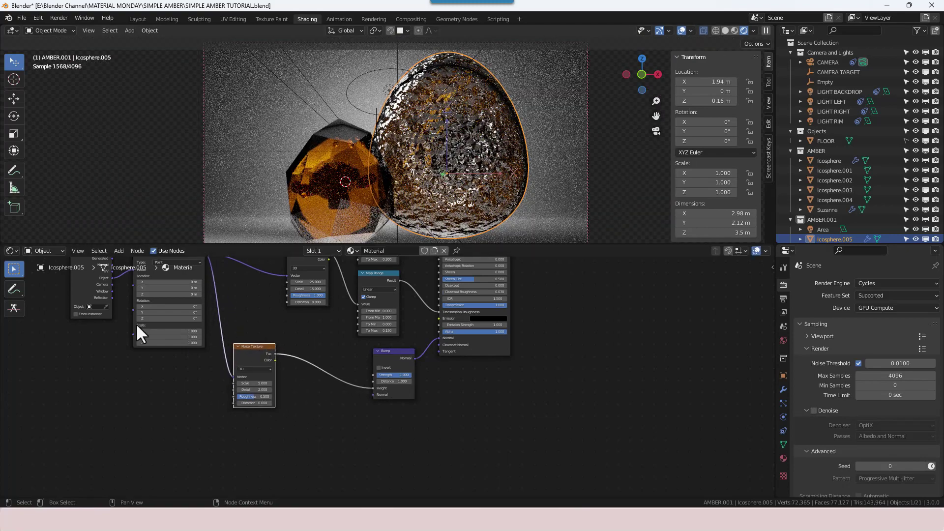
pyautogui.moveTo(63, 295); pyautogui.dragTo(147, 338)
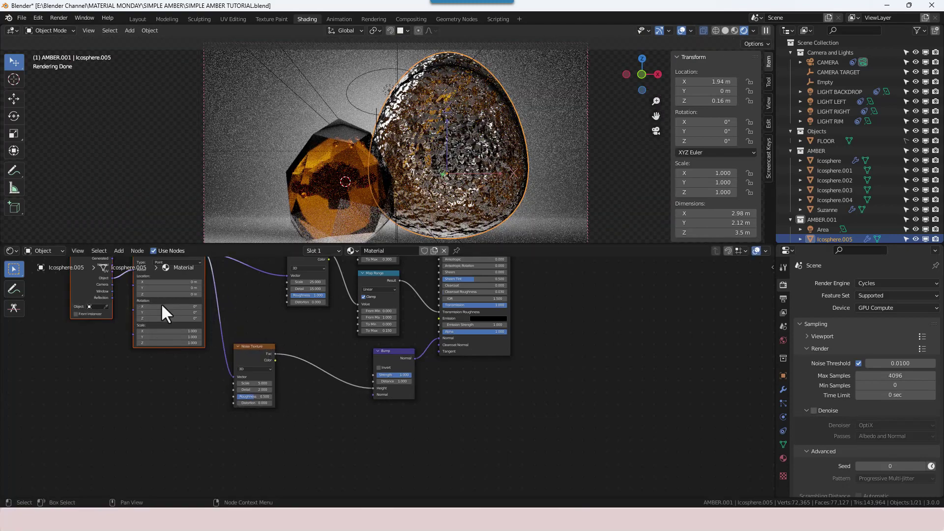
pyautogui.press('g')
pyautogui.click(102, 350)
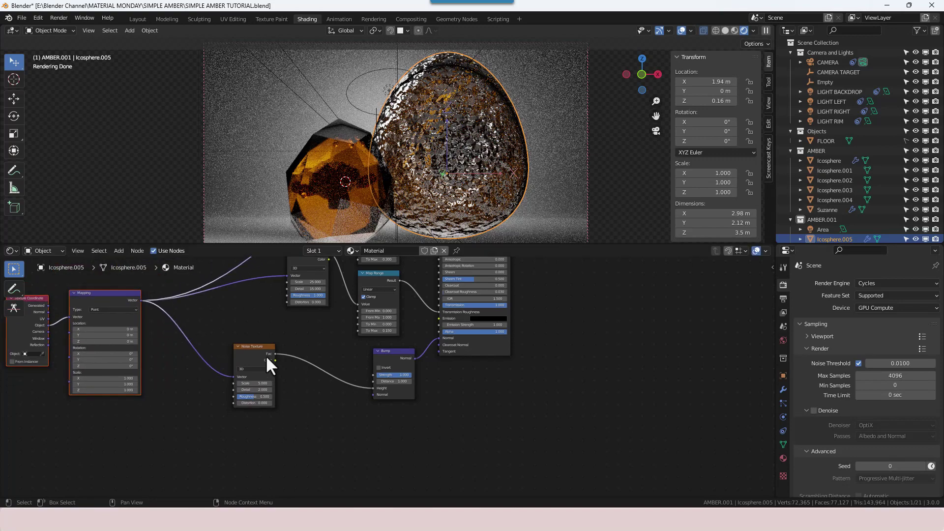
pyautogui.moveTo(258, 361); pyautogui.dragTo(215, 367)
pyautogui.click(348, 419)
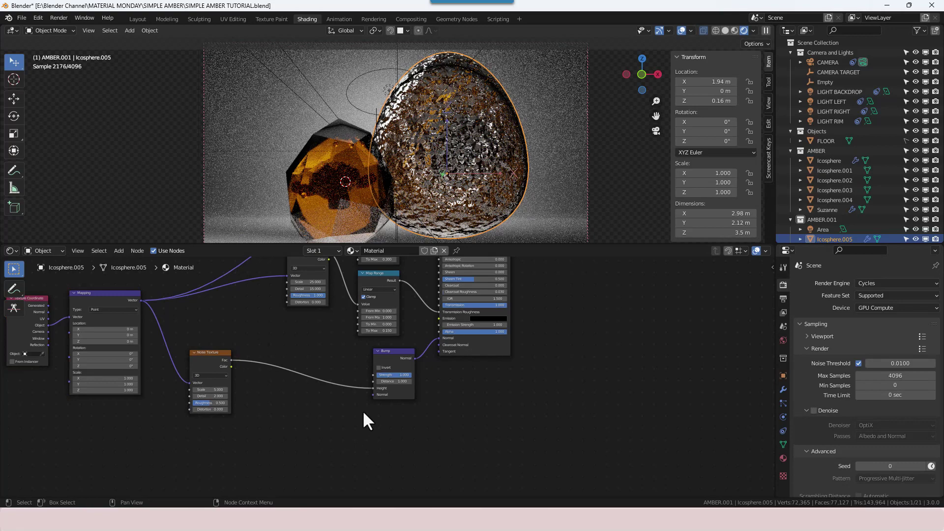
# Set the second Noise Texture's Scale to 3, Detail to 15, Roughness to 0.575 and Distortion to 1
pyautogui.moveTo(209, 389); pyautogui.dragTo(211, 390)
pyautogui.scroll(2, 25, 399)
pyautogui.click(54, 396)
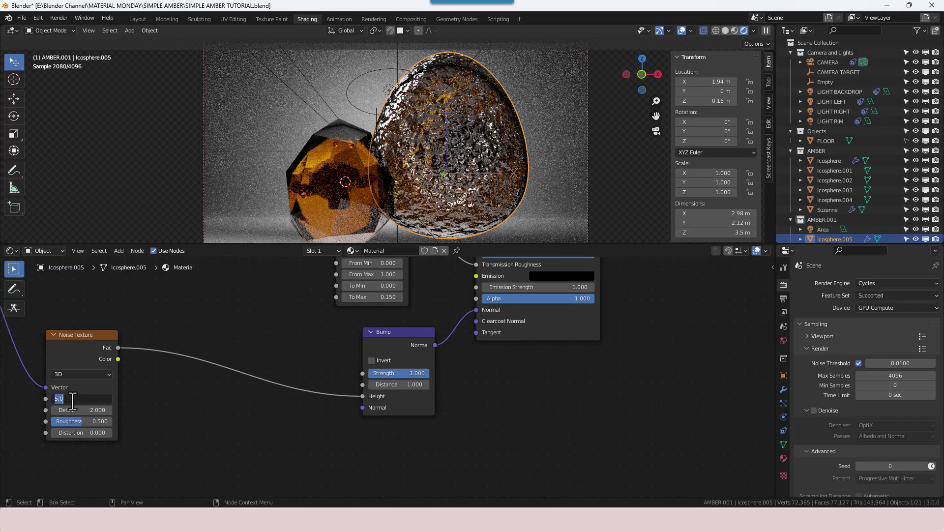
pyautogui.write('3')
pyautogui.press('Tab')
pyautogui.write('15')
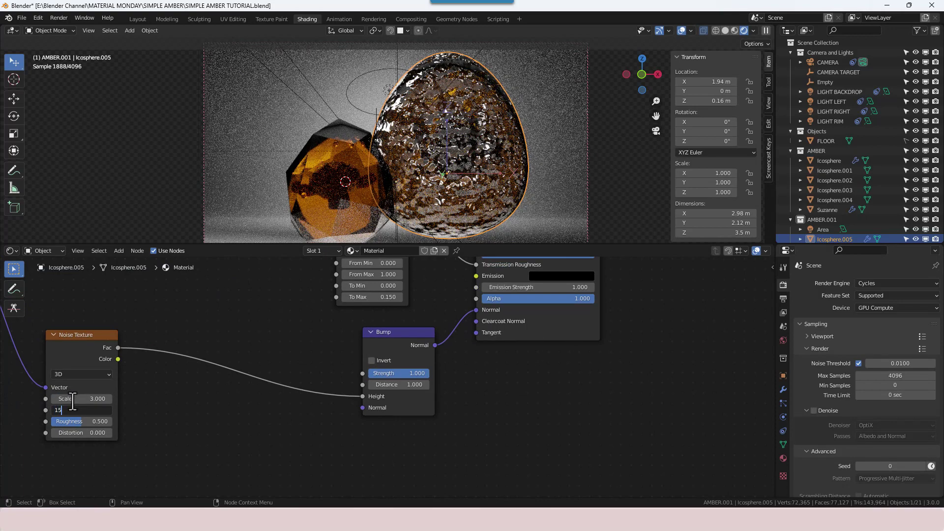
pyautogui.press('Tab')
pyautogui.write('.57')
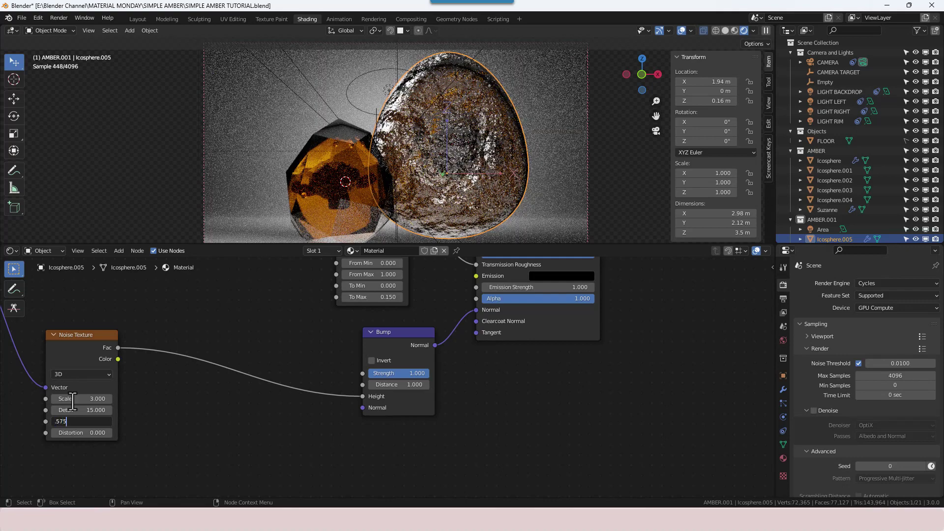
pyautogui.press('Tab')
pyautogui.write('1')
pyautogui.press('Return')
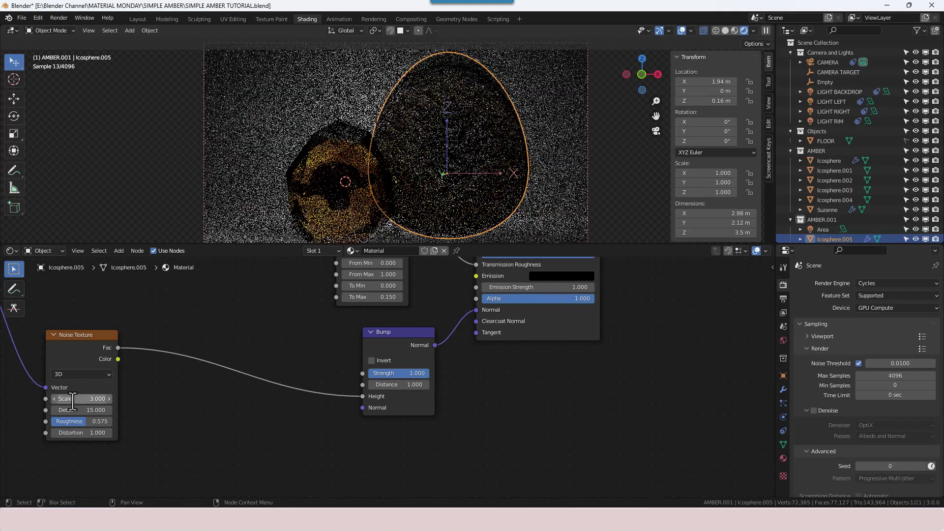
# Insert a ColorRamp between the second Noise Texture and the Bump, moving its black stop slightly inward and its white stop to about 0.959
pyautogui.hotkey('shift', 'a')
pyautogui.write('color')
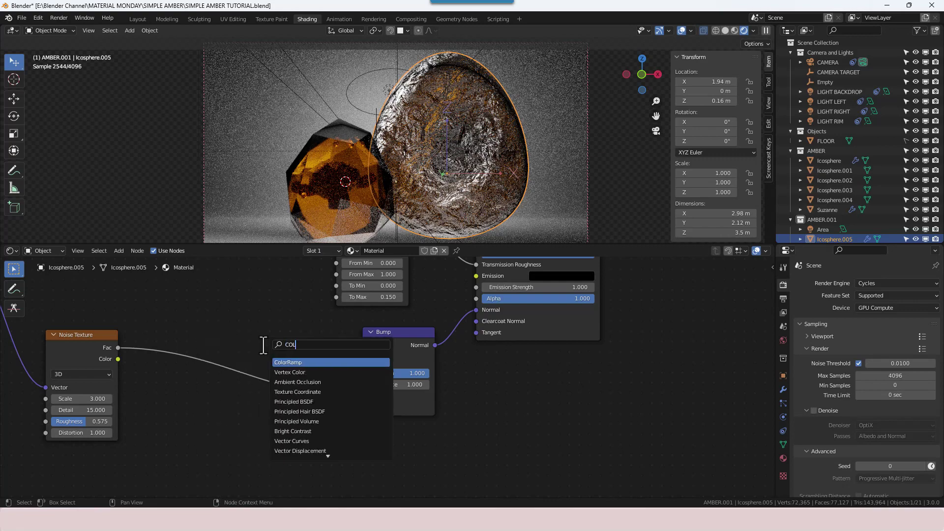
pyautogui.press('Return')
pyautogui.click(136, 333)
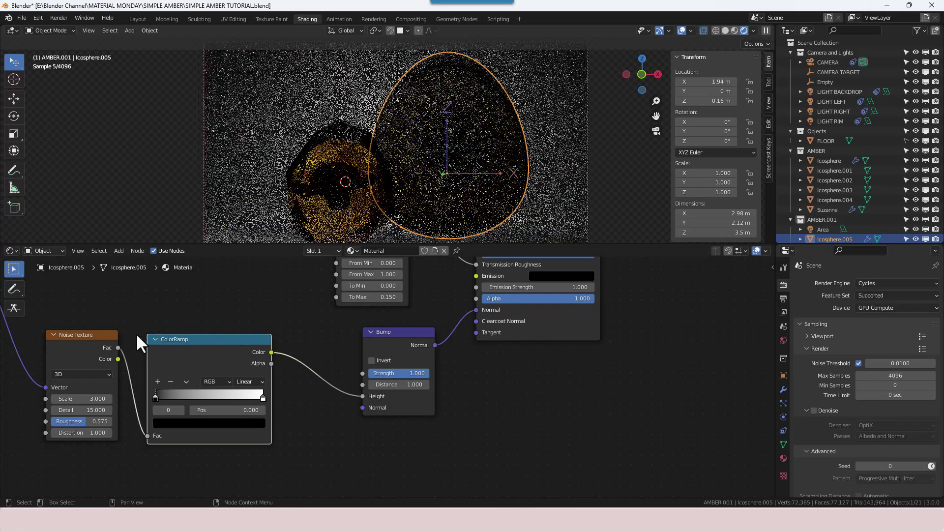
pyautogui.moveTo(167, 396); pyautogui.dragTo(169, 397)
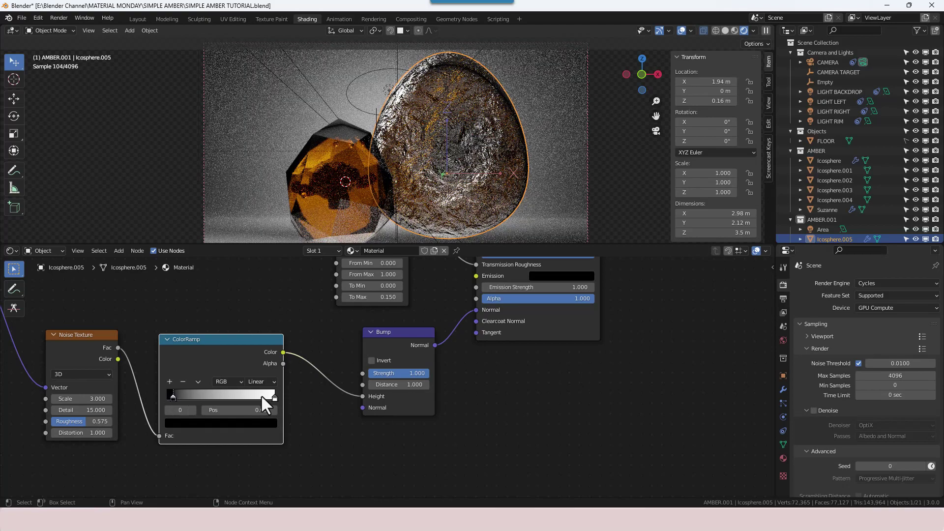
pyautogui.moveTo(274, 397); pyautogui.dragTo(267, 397)
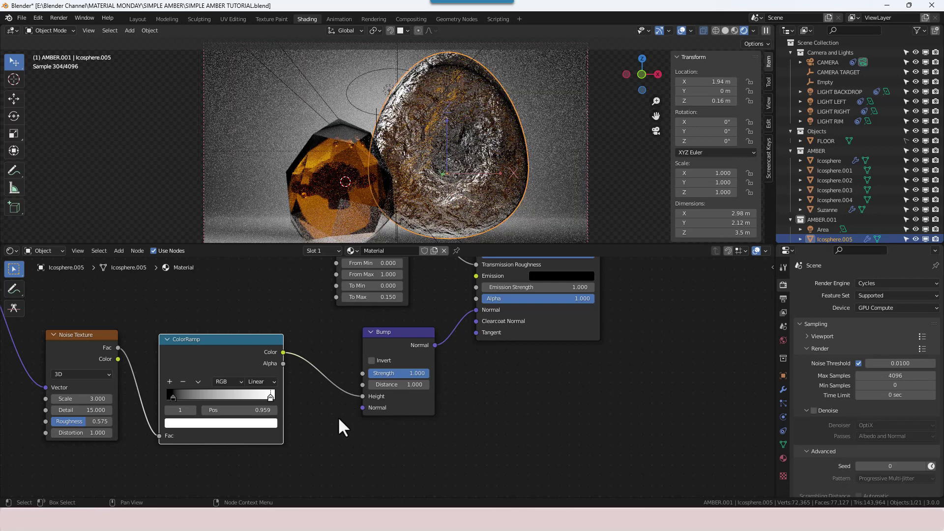
# Insert a Map Range node between the ColorRamp's Color output and the Bump's Height input
pyautogui.hotkey('shift', 'a')
pyautogui.click(287, 388)
pyautogui.write('MAP')
pyautogui.press('Down')
pyautogui.press('Down')
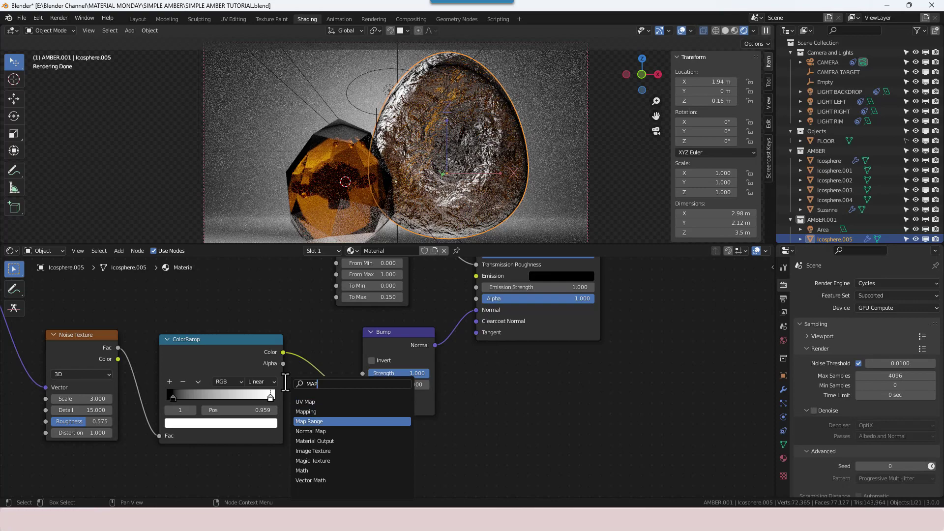
pyautogui.press('Return')
pyautogui.click(287, 339)
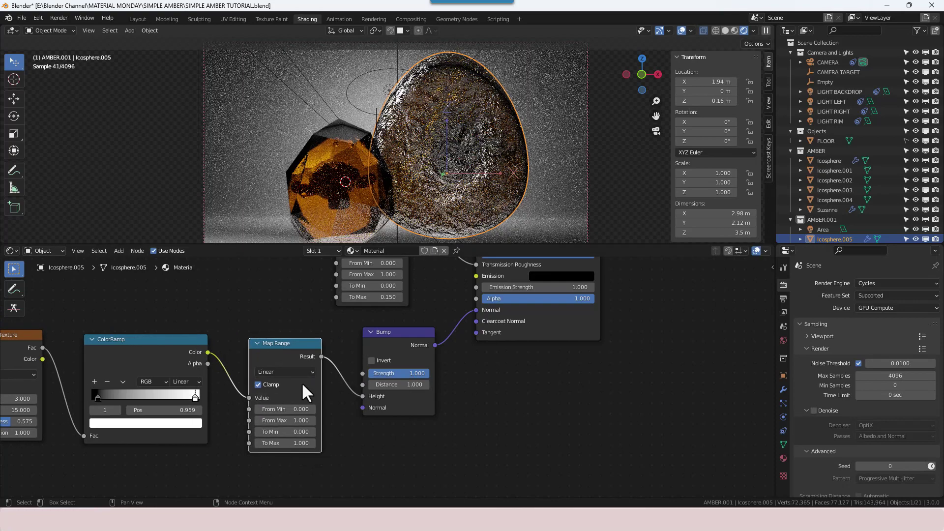
# Set the new Map Range's From Min to 0.350, From Max to 0.400 and To Min to 0.751
pyautogui.doubleClick(294, 409)
pyautogui.press('BackSpace')
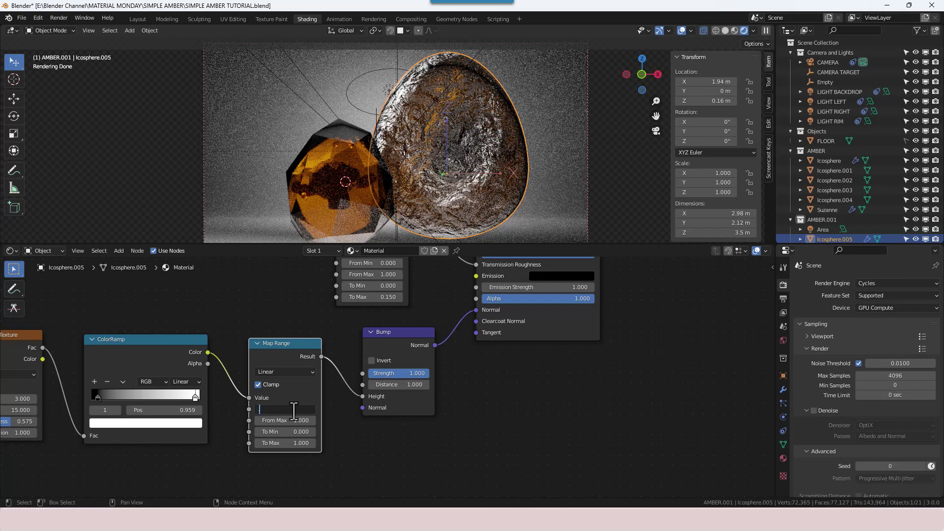
pyautogui.write('.350')
pyautogui.press('Tab')
pyautogui.write('.4')
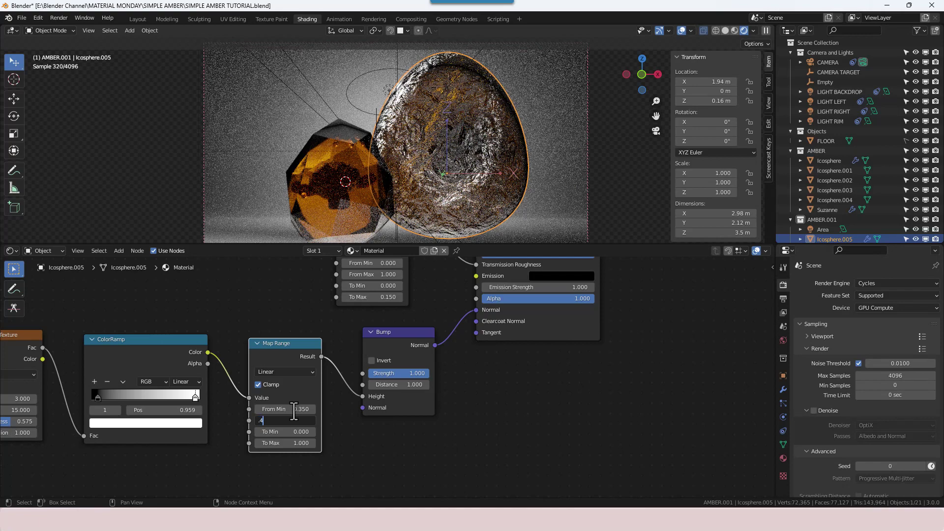
pyautogui.press('Tab')
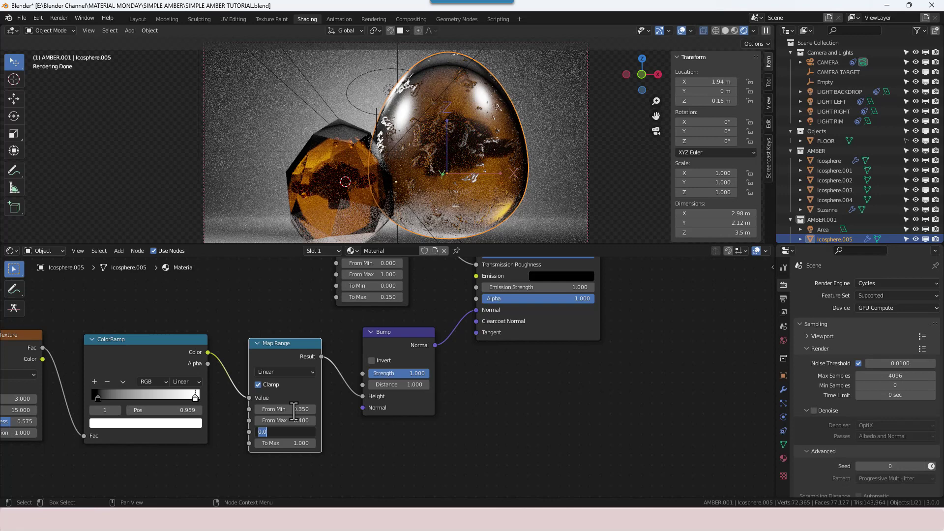
pyautogui.write('.751')
pyautogui.press('Return')
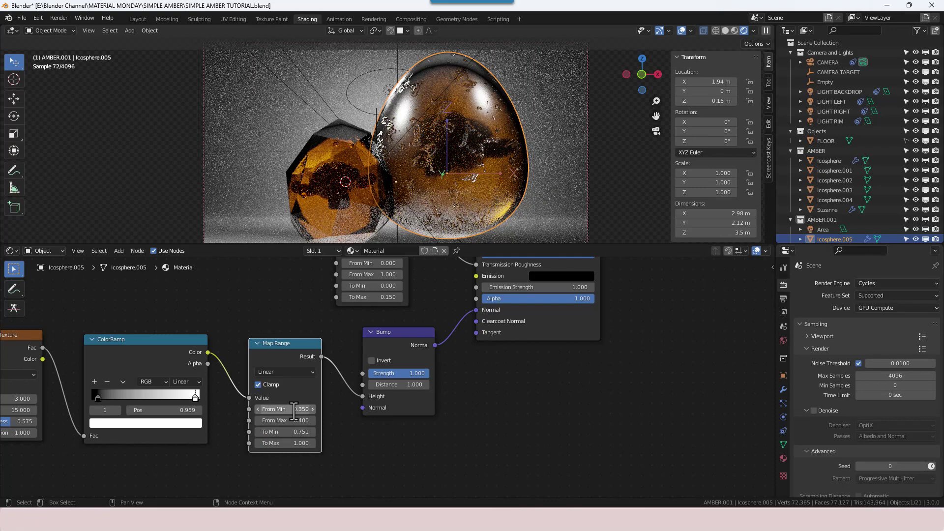
# Set the Bump's Strength to 0.250 and Distance to 0.020, and inspect the egg's surface up close
pyautogui.click(414, 373)
pyautogui.write('.25')
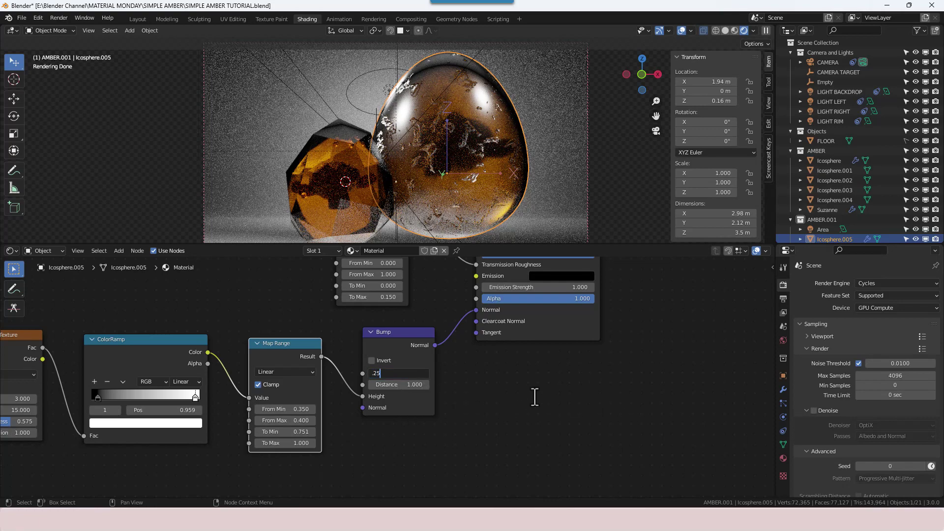
pyautogui.press('Tab')
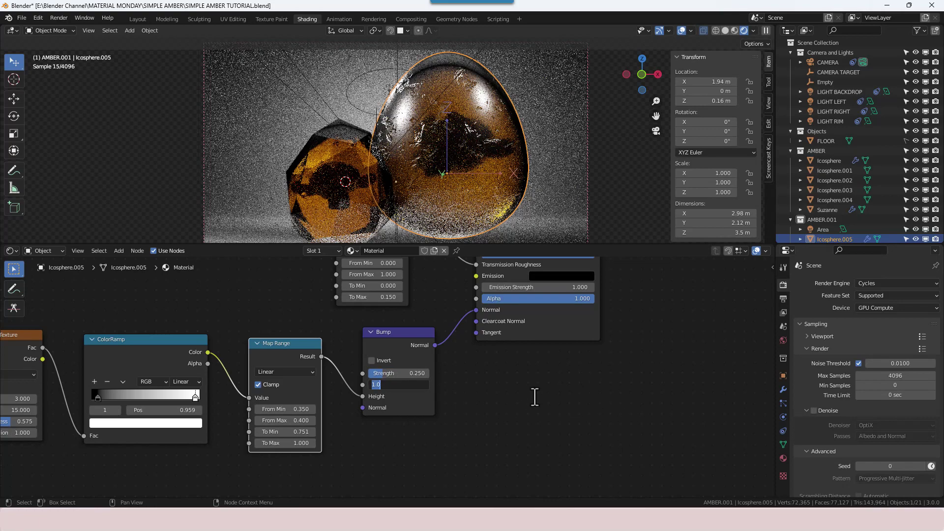
pyautogui.write('.02')
pyautogui.press('Return')
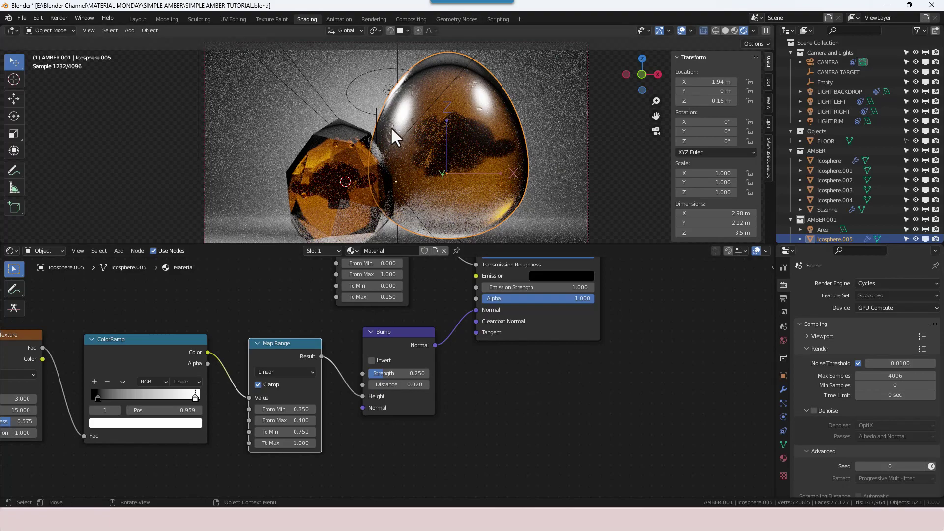
pyautogui.scroll(8, 389, 133)
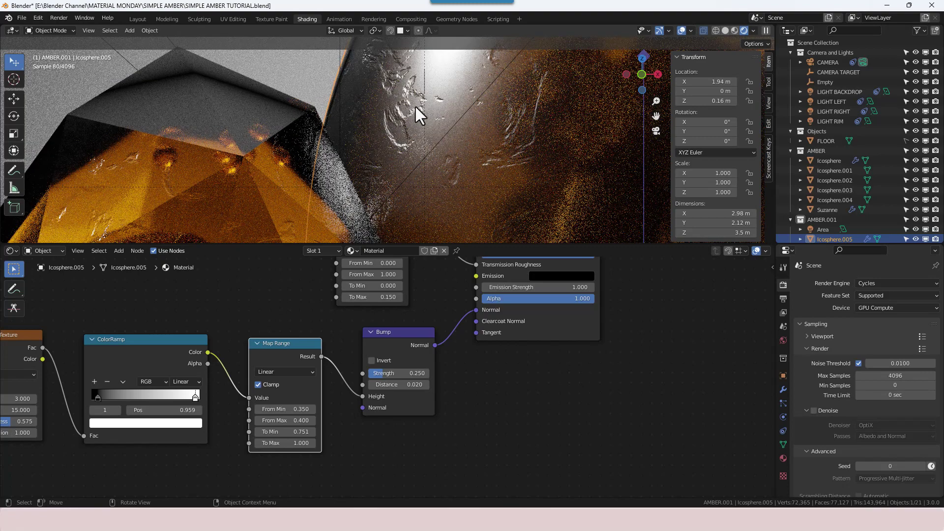
pyautogui.scroll(-8, 415, 105)
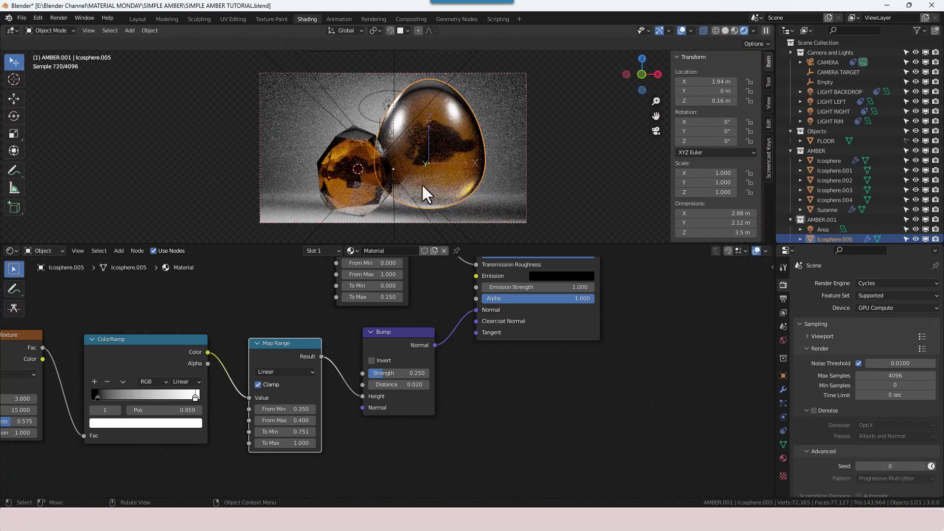
# Align and evenly space the second Noise Texture, ColorRamp, Map Range and Bump nodes
pyautogui.scroll(-5, 484, 397)
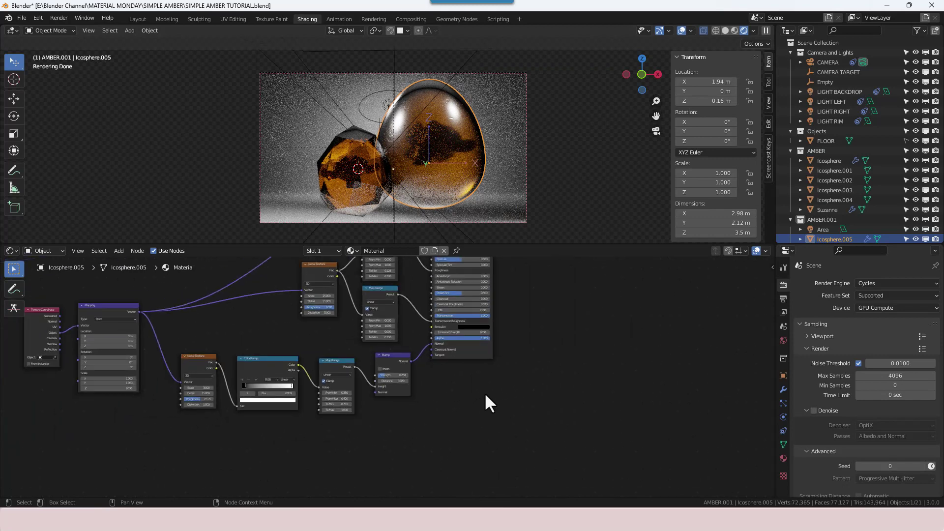
pyautogui.moveTo(430, 416); pyautogui.dragTo(200, 378)
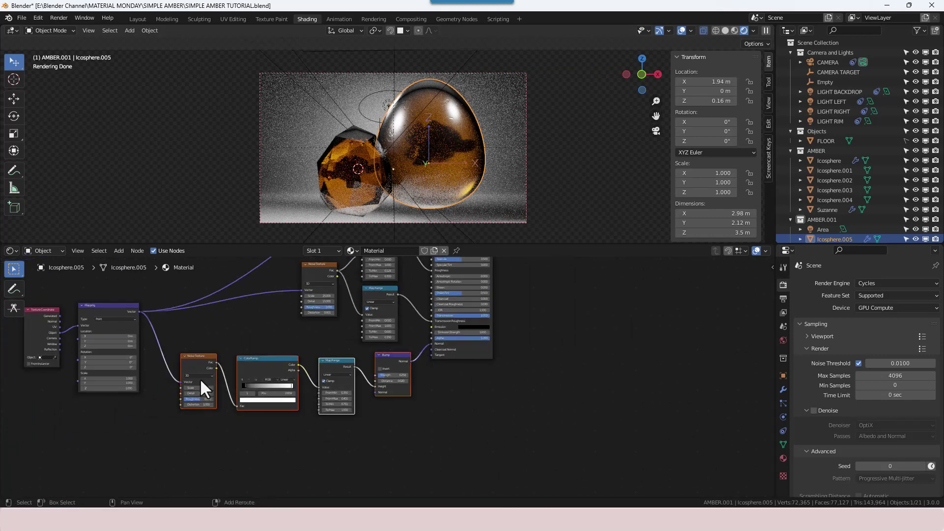
pyautogui.hotkey('shift', '=')
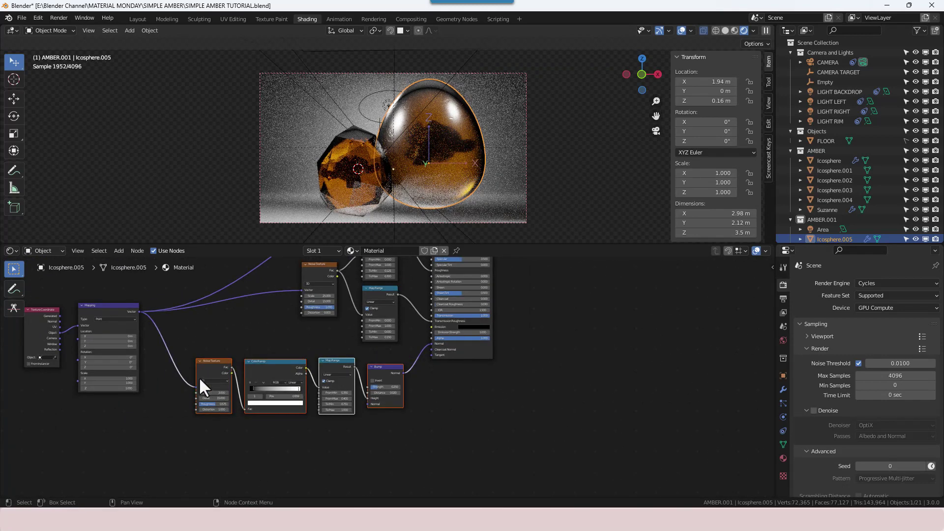
# Move the Texture Coordinate and Mapping nodes together slightly closer to the two Noise Texture branches
pyautogui.moveTo(313, 343); pyautogui.dragTo(329, 435, button='middle')
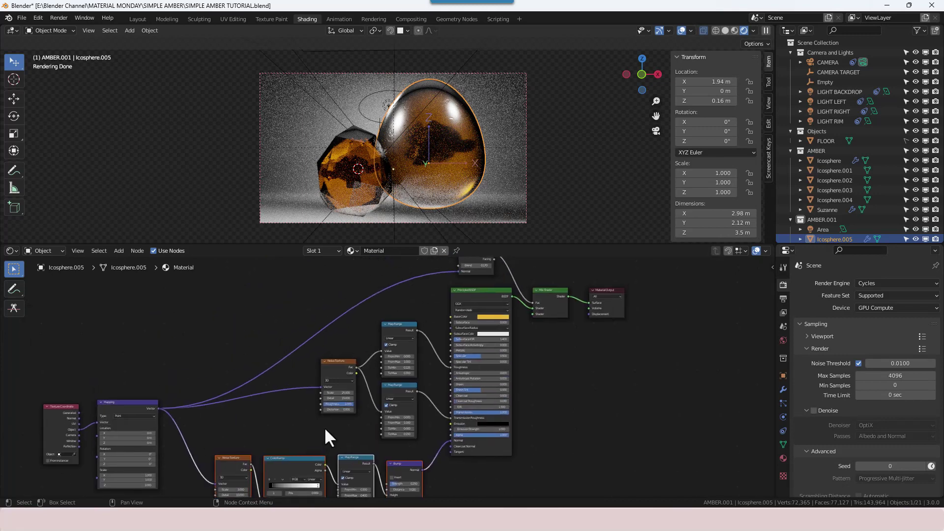
pyautogui.moveTo(335, 334); pyautogui.dragTo(468, 415)
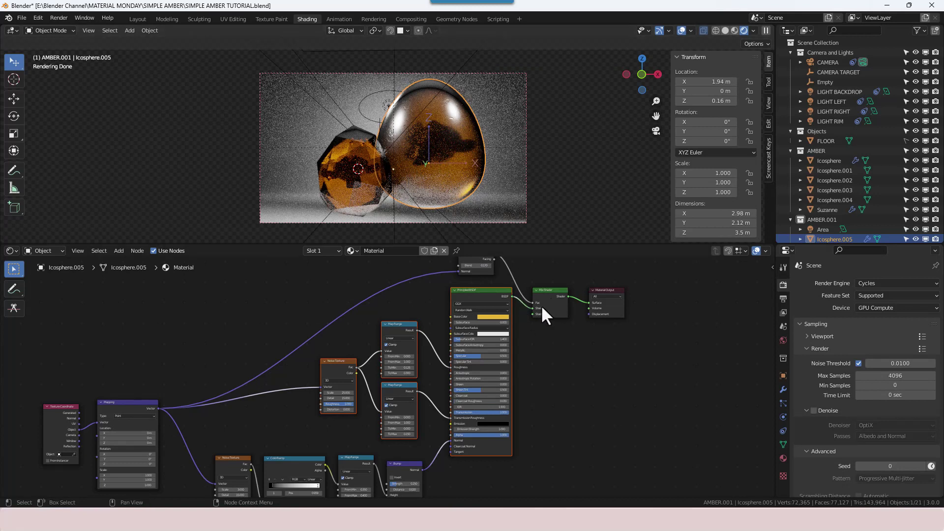
pyautogui.moveTo(549, 370); pyautogui.dragTo(611, 335, button='middle')
pyautogui.moveTo(115, 353); pyautogui.dragTo(215, 420)
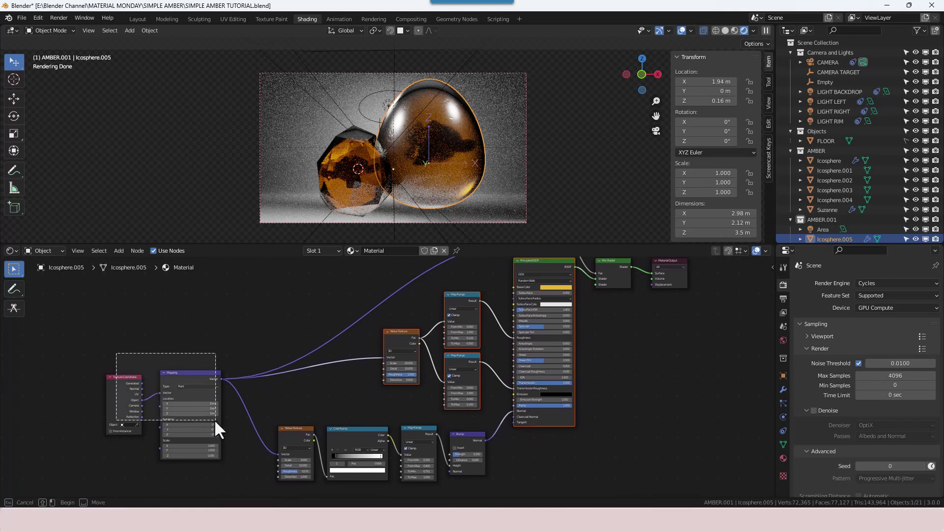
pyautogui.moveTo(193, 377); pyautogui.dragTo(217, 386)
pyautogui.moveTo(368, 306)
pyautogui.mouseDown(button='middle')
pyautogui.moveTo(327, 354)
pyautogui.moveTo(353, 298)
pyautogui.mouseUp(button='middle')
# Enlarge the node editor area to show the whole amber node tree, keeping the 3D viewport in camera view
pyautogui.moveTo(401, 242); pyautogui.dragTo(401, 199)
pyautogui.moveTo(401, 226); pyautogui.dragTo(384, 253, button='middle')
pyautogui.scroll(1, 383, 257)
pyautogui.moveTo(453, 157); pyautogui.dragTo(548, 153, button='middle')
pyautogui.click(656, 131)
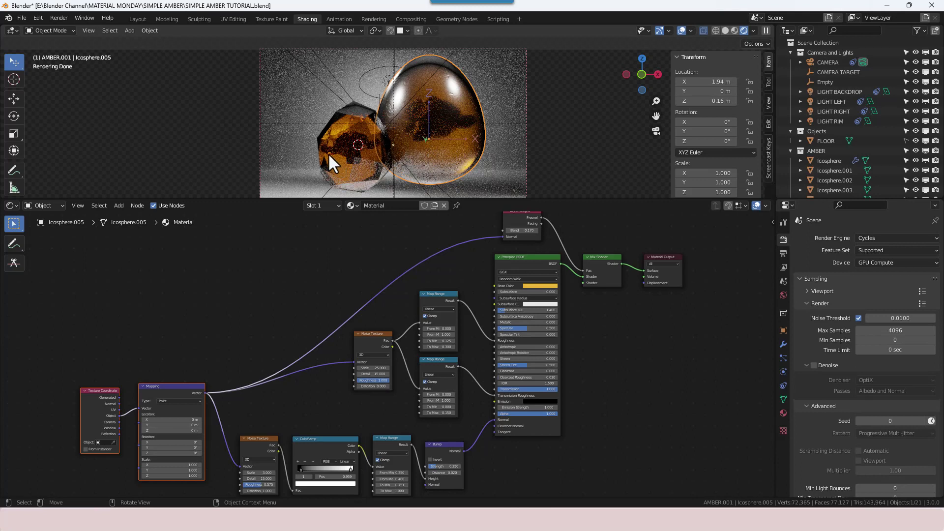
# Select the air bubble objects Icosphere.006 and Icosphere.004 in turn to bring up their AMBER AIR BUBBLE material
pyautogui.scroll(-5, 836, 146)
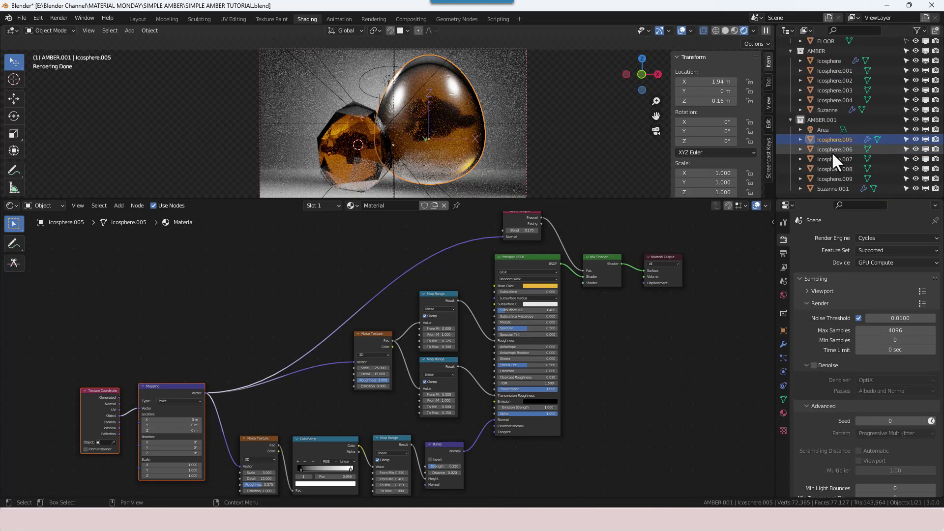
pyautogui.click(833, 150)
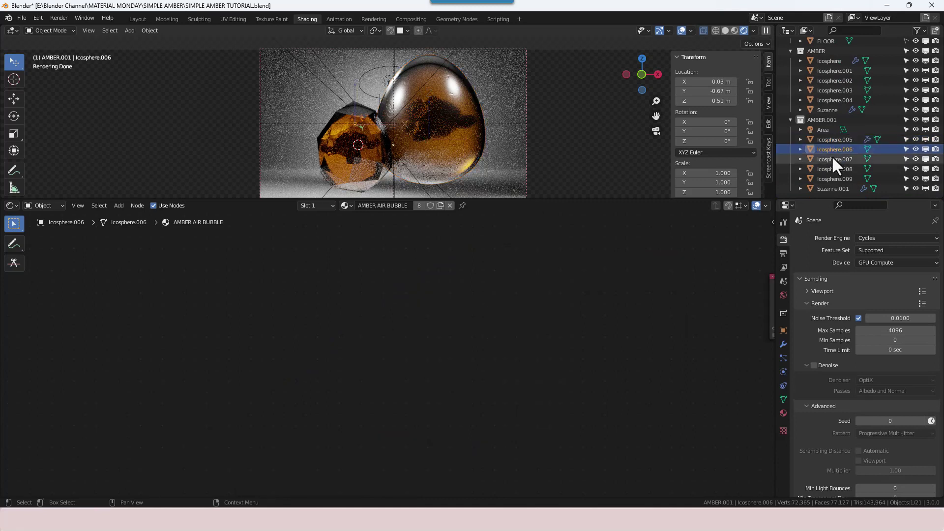
pyautogui.click(826, 101)
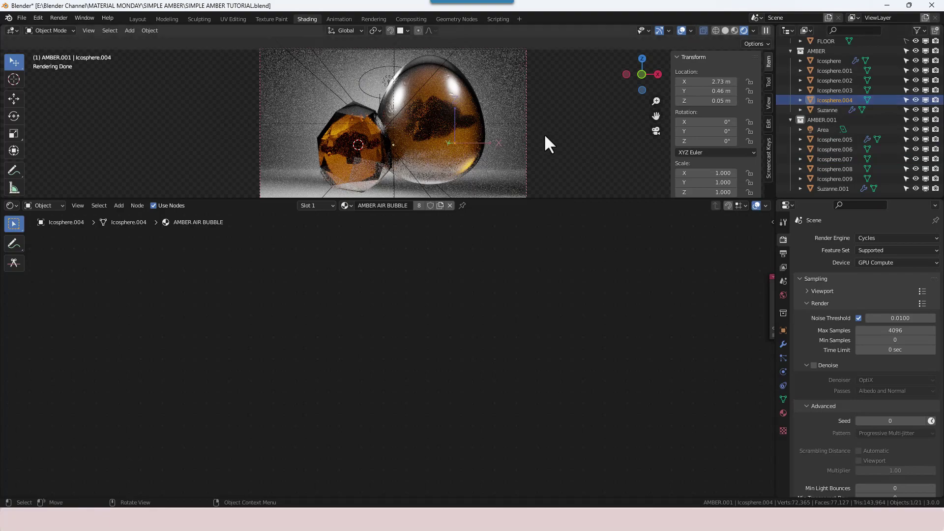
# Display the complete AMBER AIR BUBBLE node tree of Icosphere.004 and examine its noise, Map Range and Principled BSDF settings
pyautogui.scroll(5, 540, 137)
pyautogui.scroll(3, 510, 150)
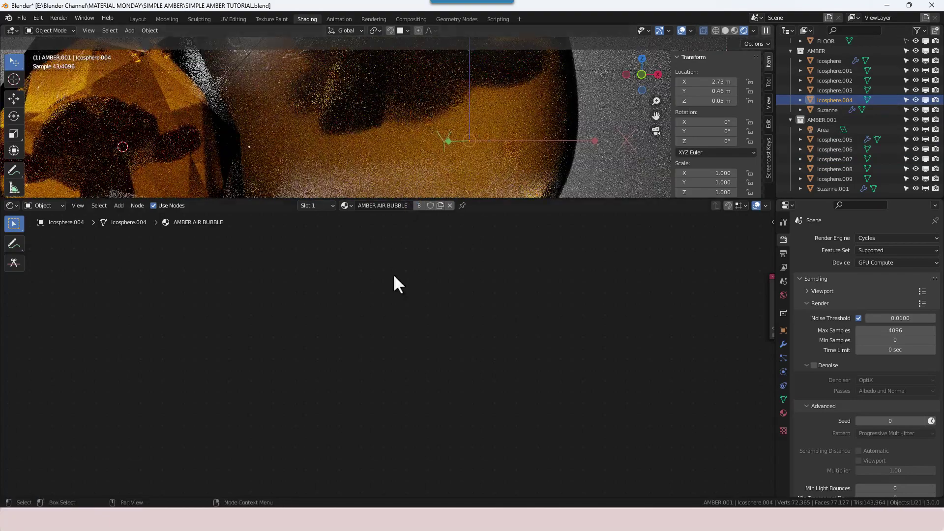
pyautogui.press('Home')
pyautogui.scroll(3, 395, 272)
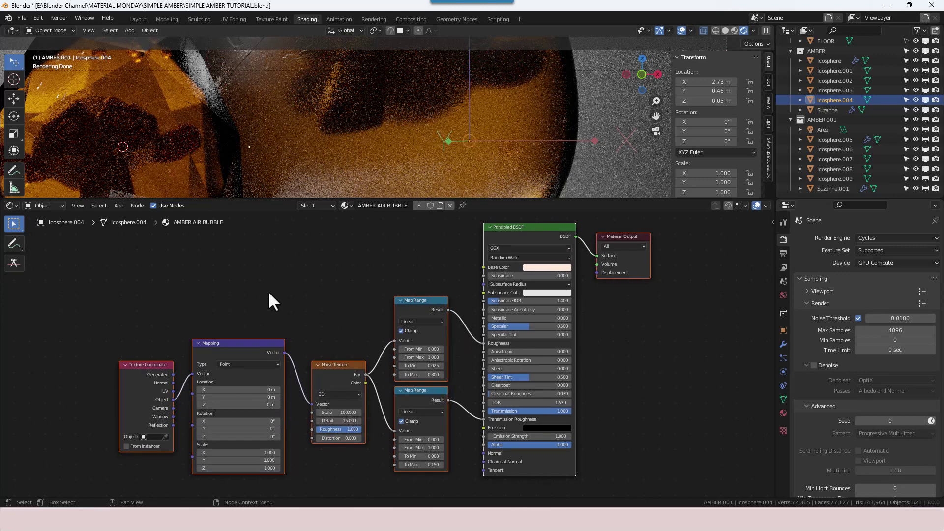
pyautogui.click(538, 267)
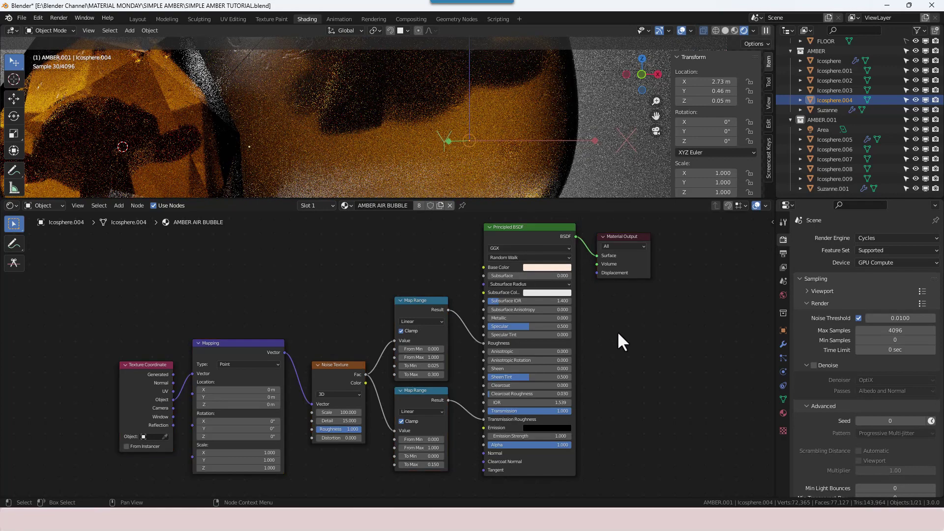
# Hide the viewport overlays and examine the air bubbles inside the amber pieces up close in the rendered view
pyautogui.click(682, 30)
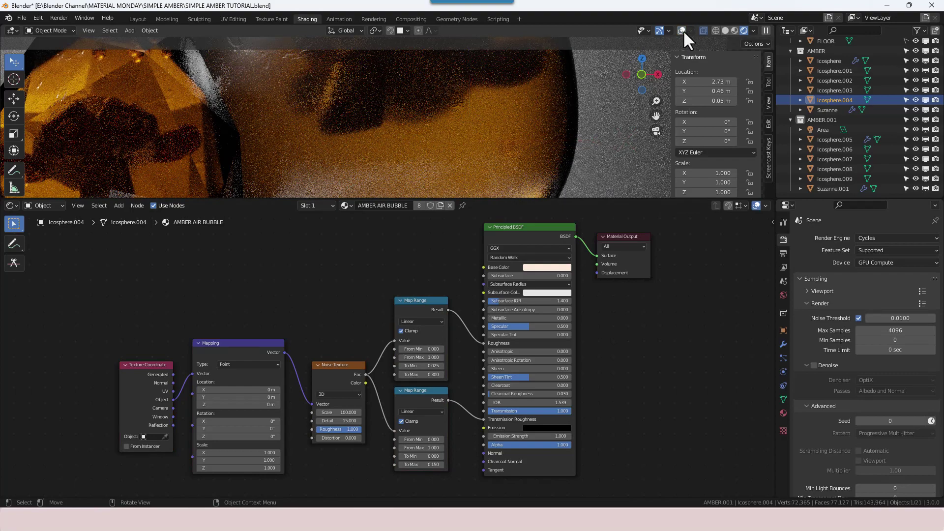
pyautogui.scroll(-5, 459, 141)
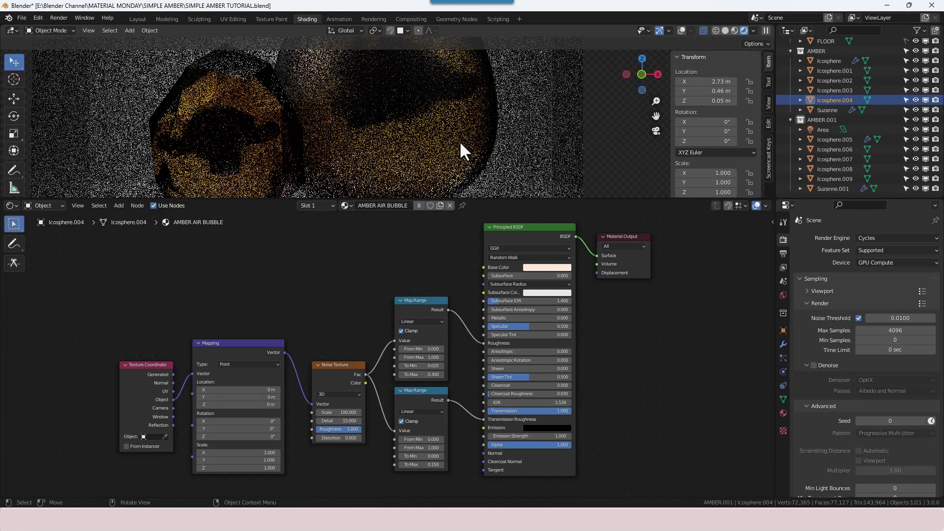
pyautogui.scroll(5, 259, 127)
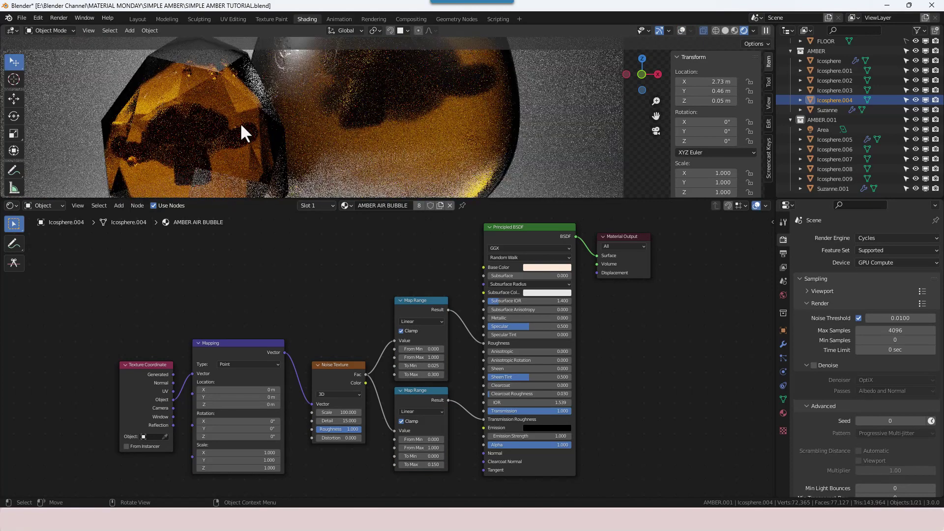
pyautogui.scroll(3, 347, 113)
pyautogui.scroll(-3, 305, 127)
pyautogui.scroll(4, 299, 125)
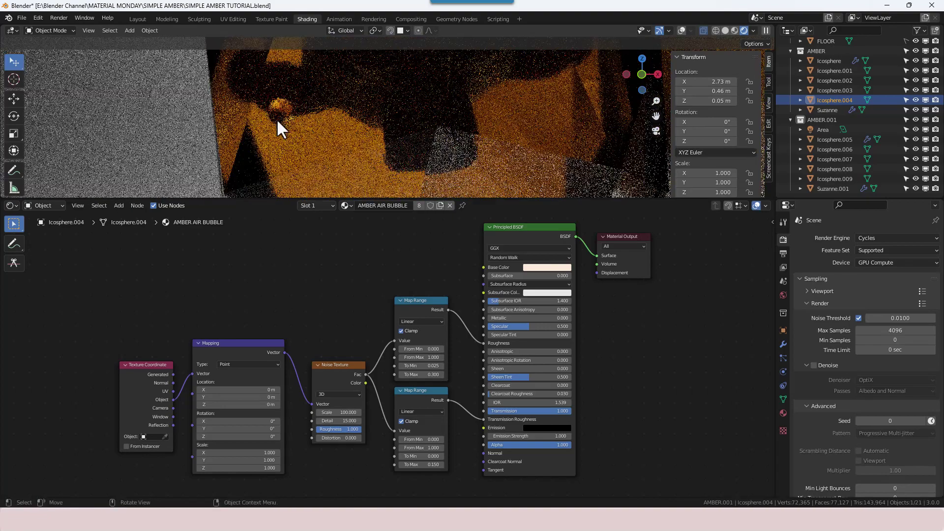
pyautogui.scroll(-4, 283, 100)
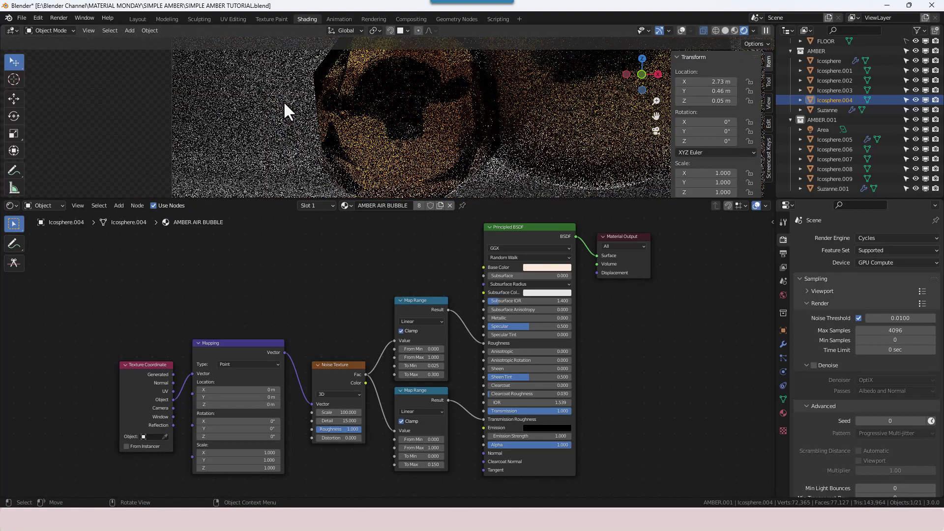
pyautogui.scroll(5, 344, 149)
pyautogui.scroll(-5, 345, 152)
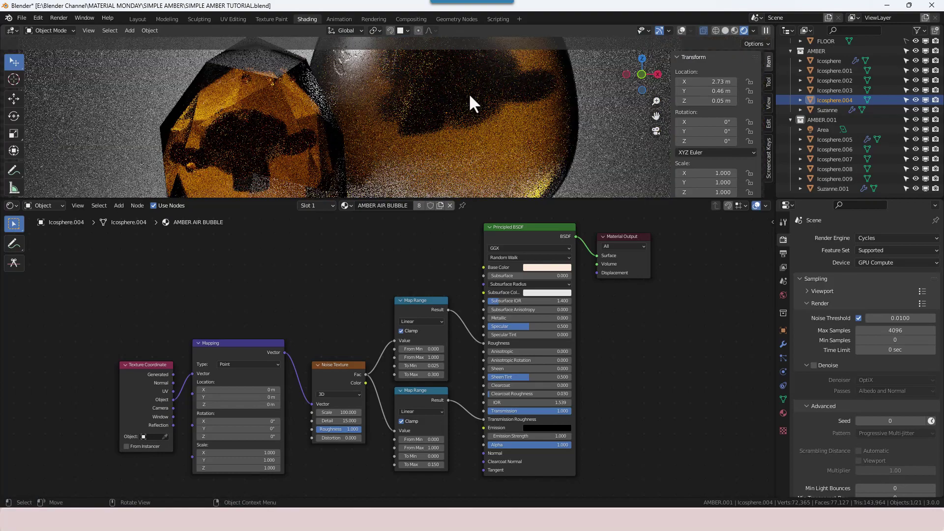
# Select the Suzanne inclusion in the AMBER collection and examine the whole INCLUSION MATERIAL node setup and its rendered look
pyautogui.click(828, 109)
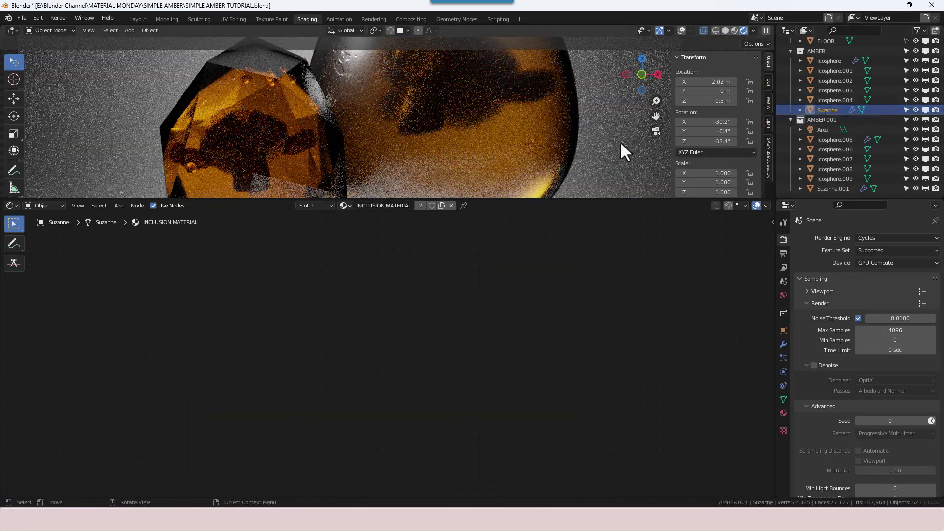
pyautogui.press('Home')
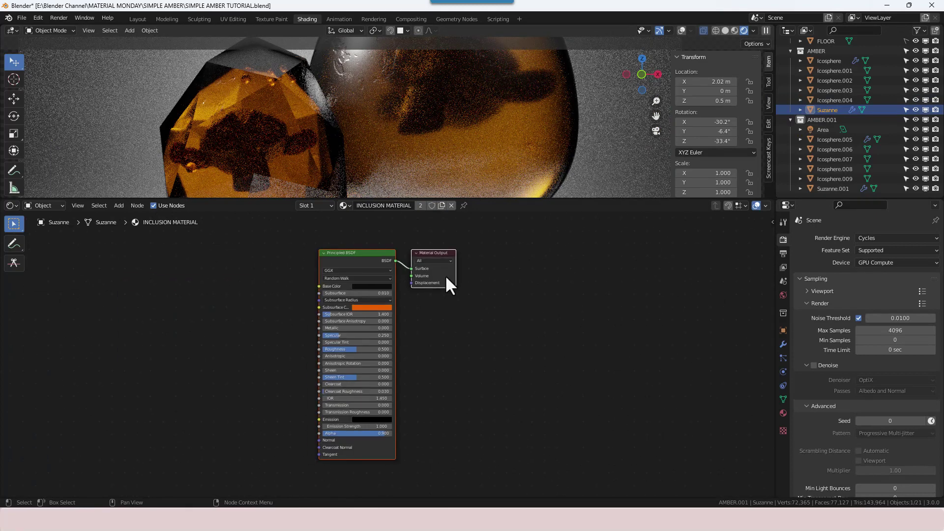
pyautogui.scroll(1, 435, 293)
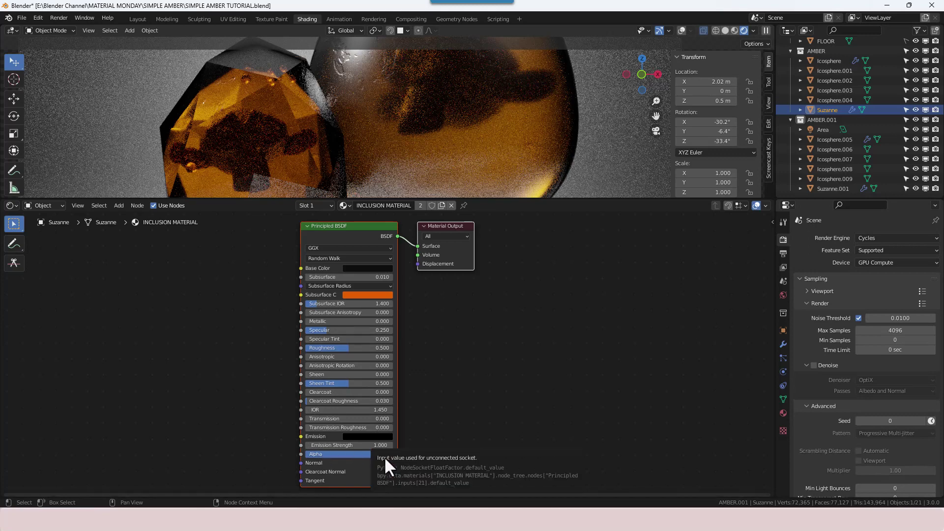
pyautogui.scroll(-4, 482, 126)
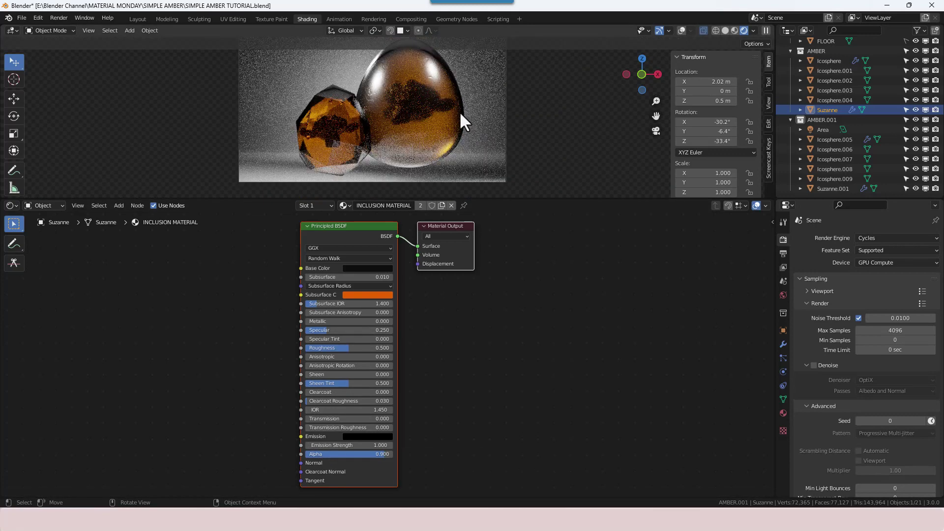
pyautogui.keyDown('shift'); pyautogui.moveTo(450, 102); pyautogui.dragTo(504, 113, button='middle'); pyautogui.keyUp('shift')
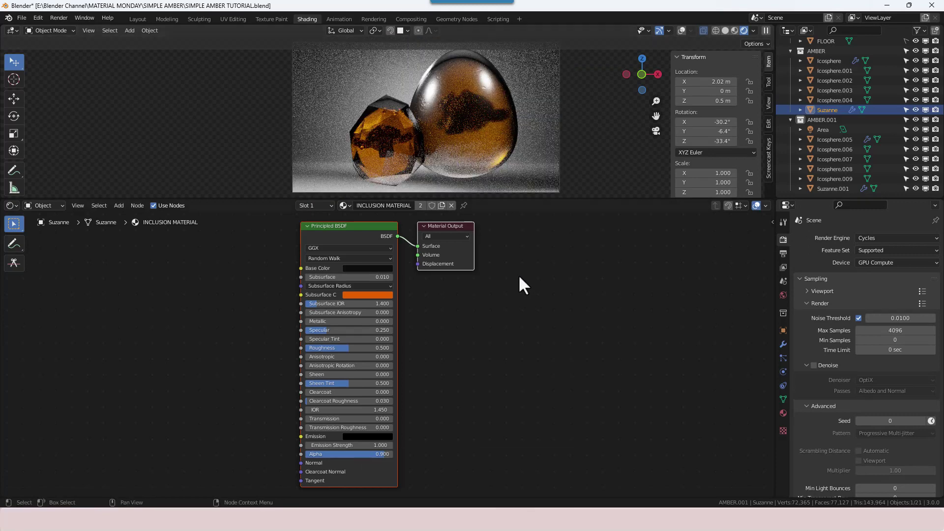
# Assign the existing AMBER material to the large egg Icosphere.005 and save the file
pyautogui.click(459, 69)
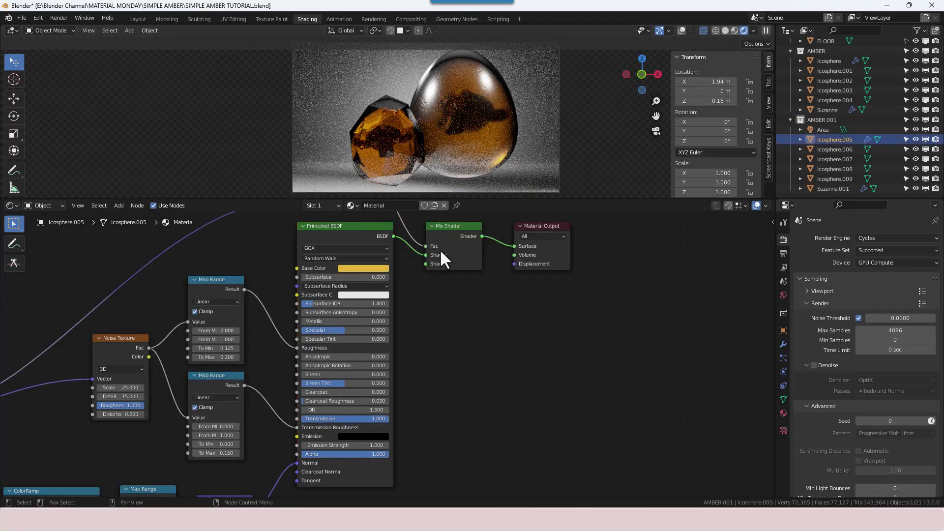
pyautogui.click(353, 205)
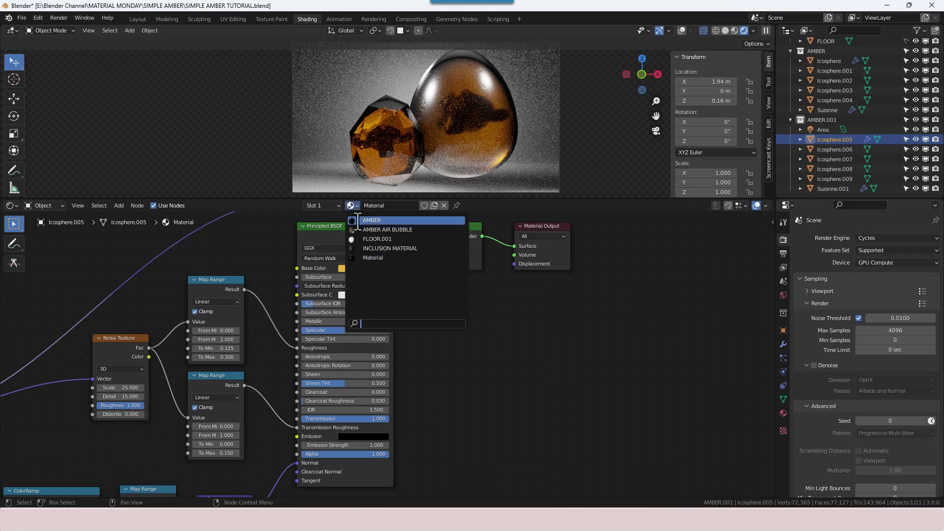
pyautogui.click(364, 220)
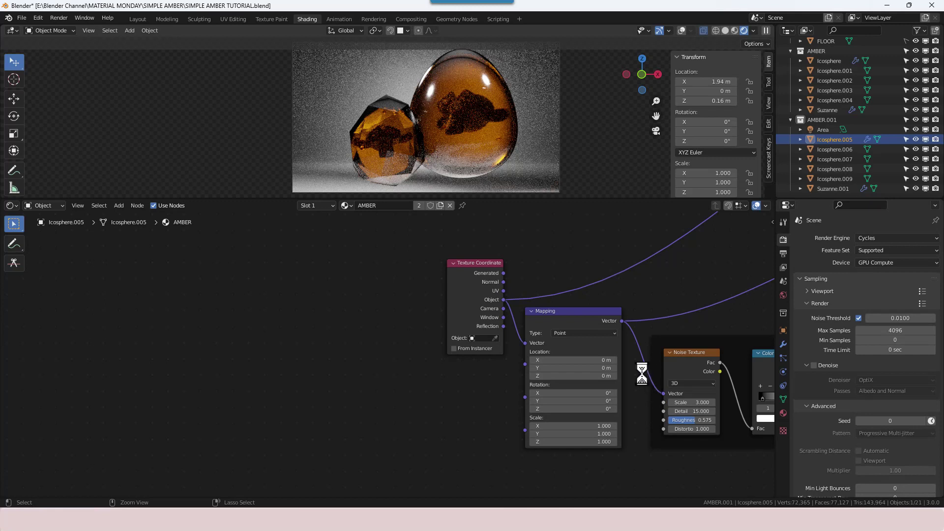
pyautogui.hotkey('ctrl', 's')
# Examine the AMBER material's node tree from the SURFACE FLAWS frame through to the AMBER frame
pyautogui.moveTo(670, 326); pyautogui.dragTo(202, 360, button='middle')
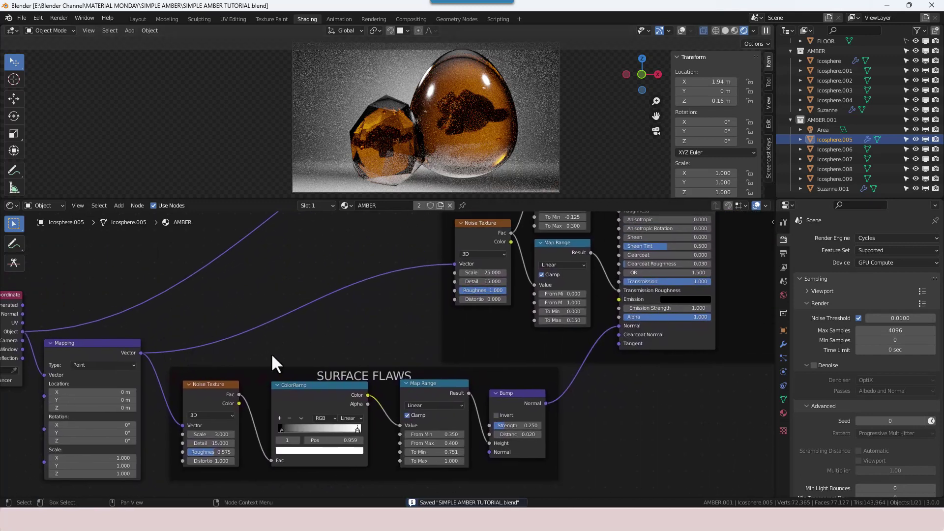
pyautogui.moveTo(407, 332); pyautogui.dragTo(350, 351, button='middle')
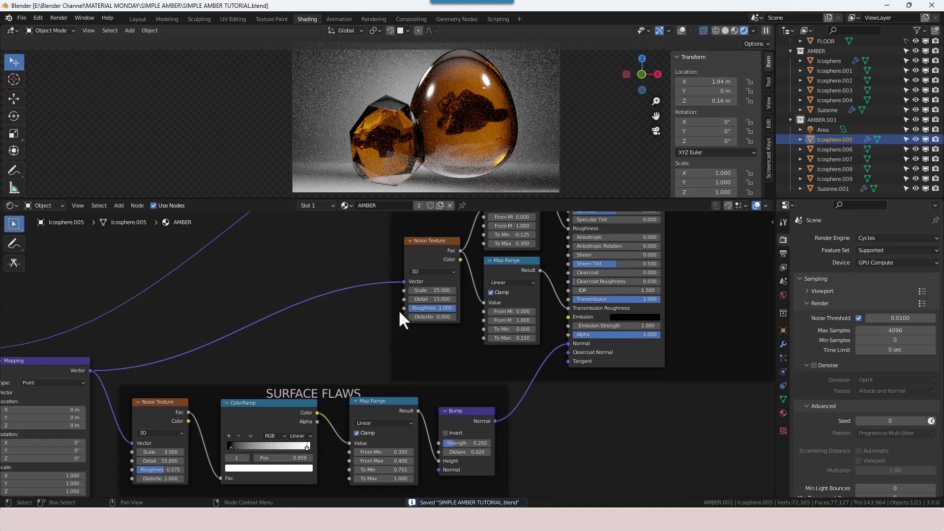
pyautogui.moveTo(400, 309); pyautogui.dragTo(352, 352, button='middle')
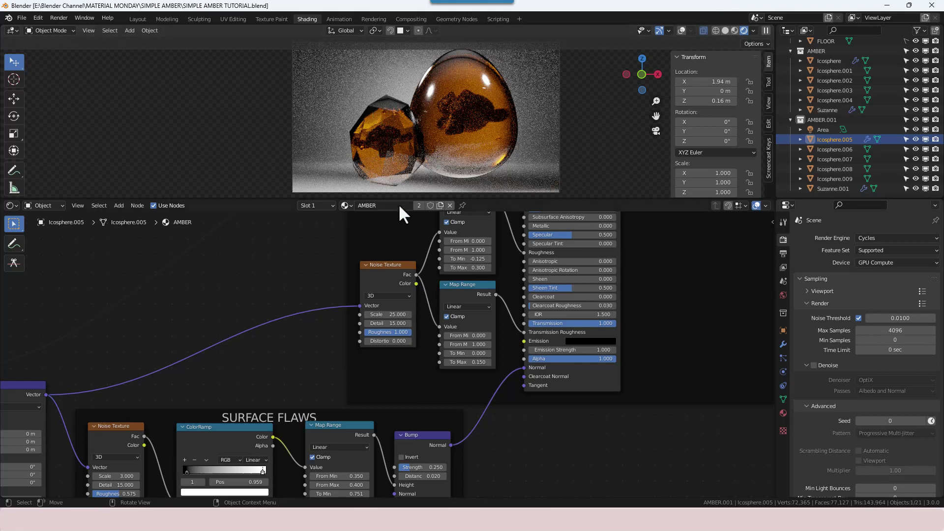
pyautogui.moveTo(717, 258); pyautogui.dragTo(651, 344, button='middle')
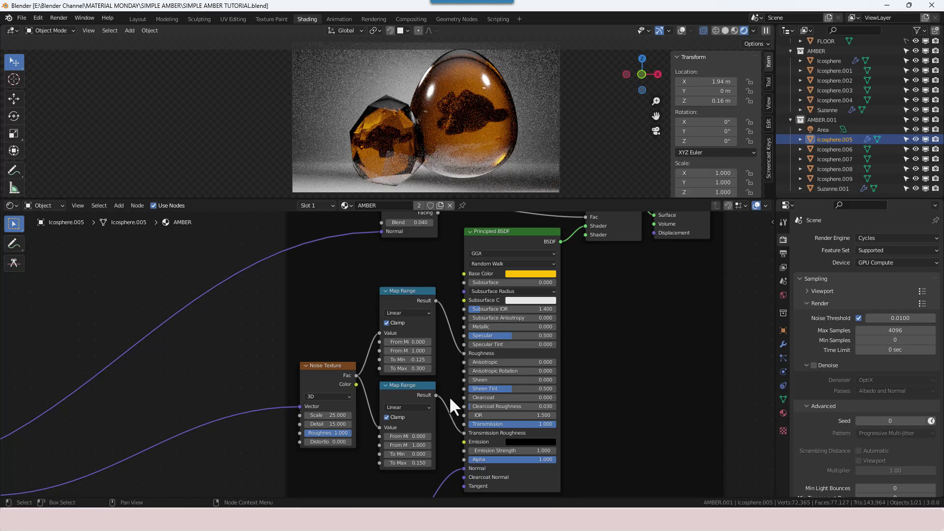
pyautogui.scroll(-3, 450, 394)
pyautogui.moveTo(450, 394); pyautogui.dragTo(545, 353, button='middle')
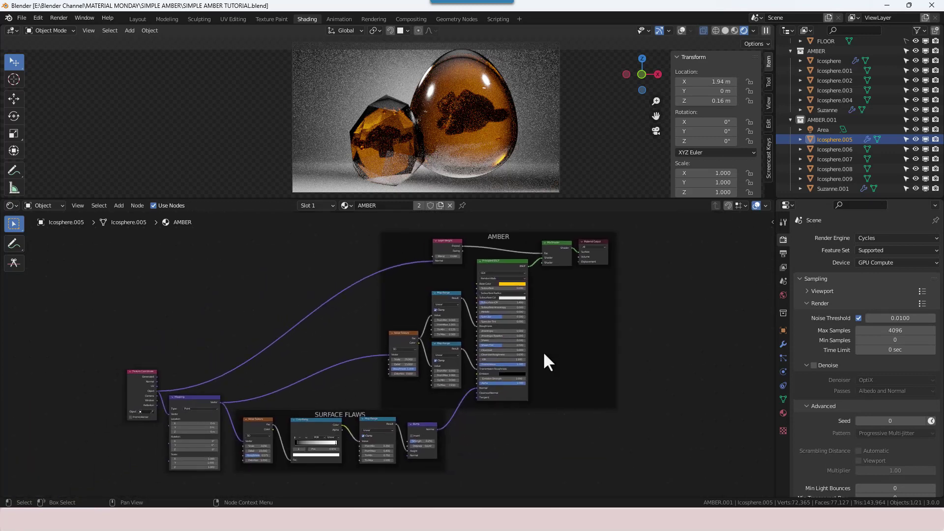
# Set the render's maximum samples to 1024
pyautogui.click(897, 331)
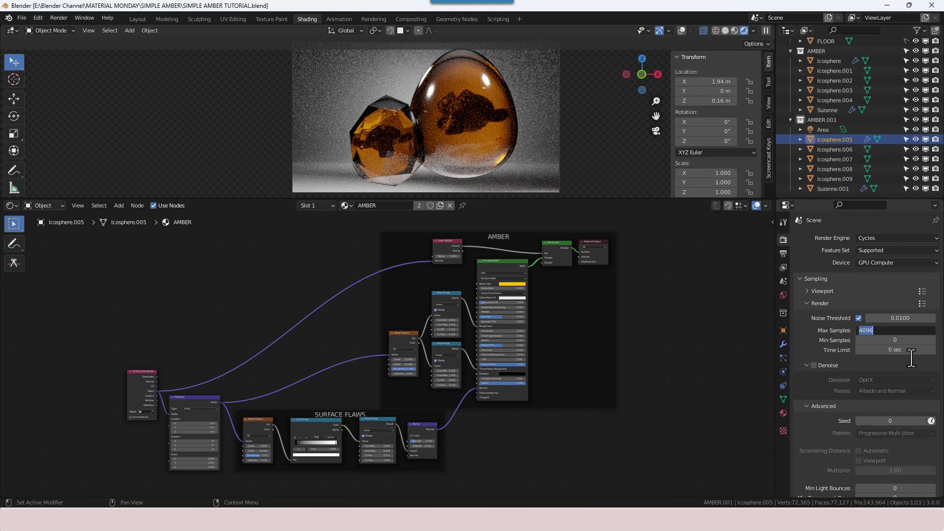
pyautogui.write('1024')
pyautogui.press('Return')
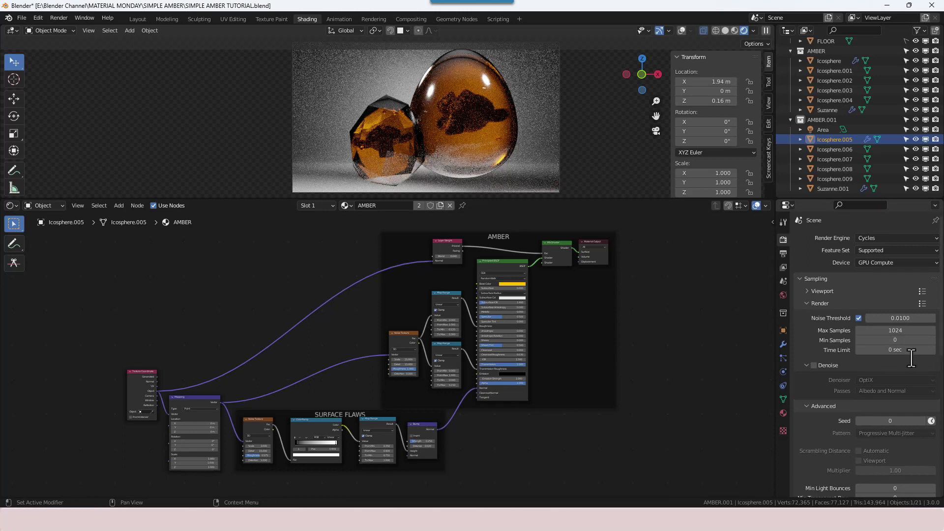
# Set the horizontal output resolution to 1920 px
pyautogui.click(783, 253)
pyautogui.click(894, 251)
pyautogui.click(887, 250)
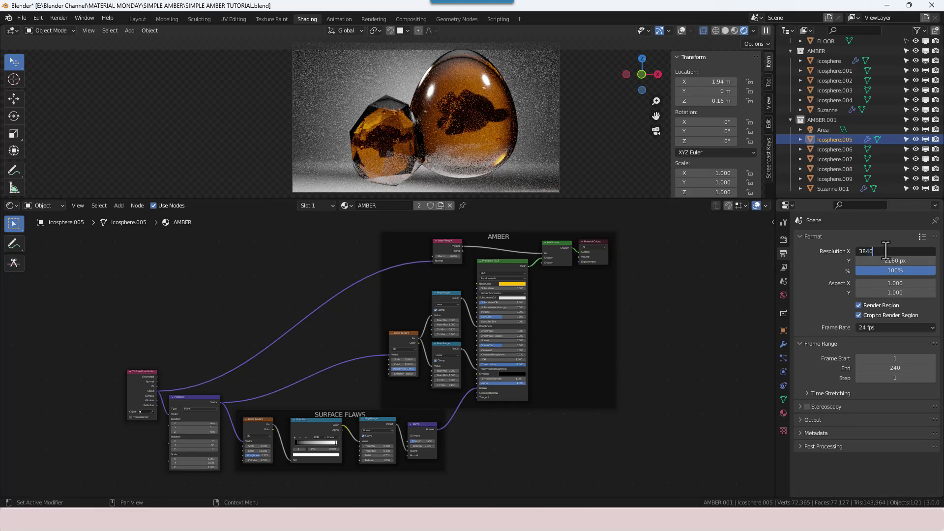
pyautogui.press('BackSpace')
pyautogui.press('BackSpace')
pyautogui.press('BackSpace')
pyautogui.press('BackSpace')
pyautogui.write('1920')
pyautogui.press('Return')
# Set the vertical output resolution to 1080 px
pyautogui.click(887, 261)
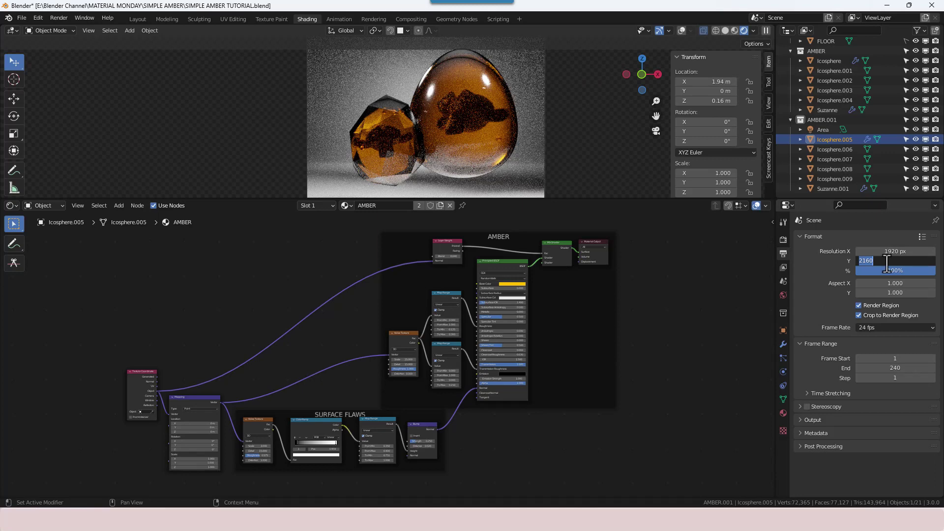
pyautogui.click(888, 261)
pyautogui.press('BackSpace')
pyautogui.press('BackSpace')
pyautogui.press('BackSpace')
pyautogui.press('BackSpace')
pyautogui.write('1080')
pyautogui.press('Return')
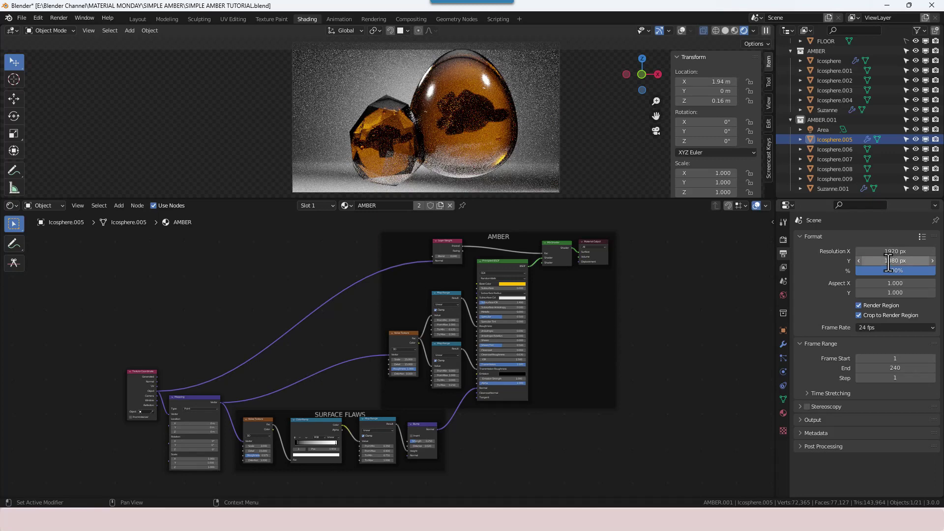
# Start rendering the amber scene as a still image
pyautogui.scroll(1, 616, 313)
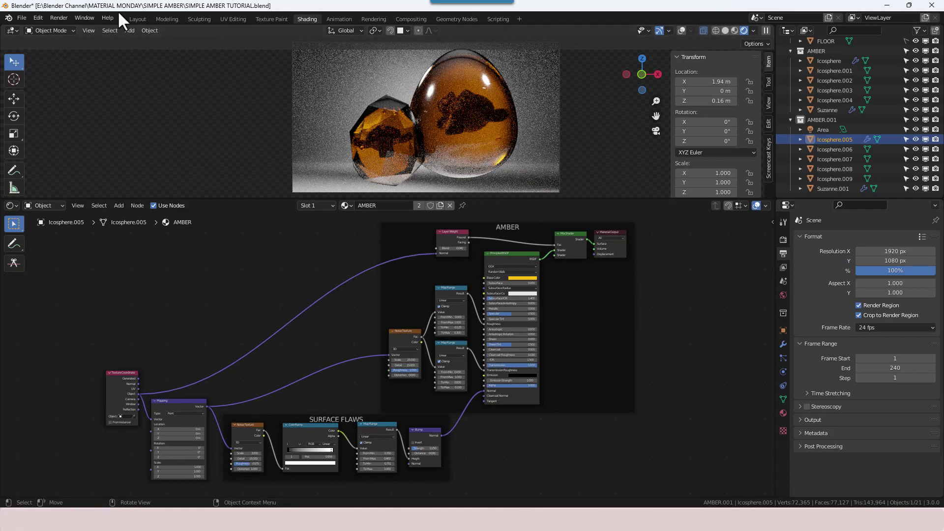
pyautogui.click(60, 20)
pyautogui.click(63, 28)
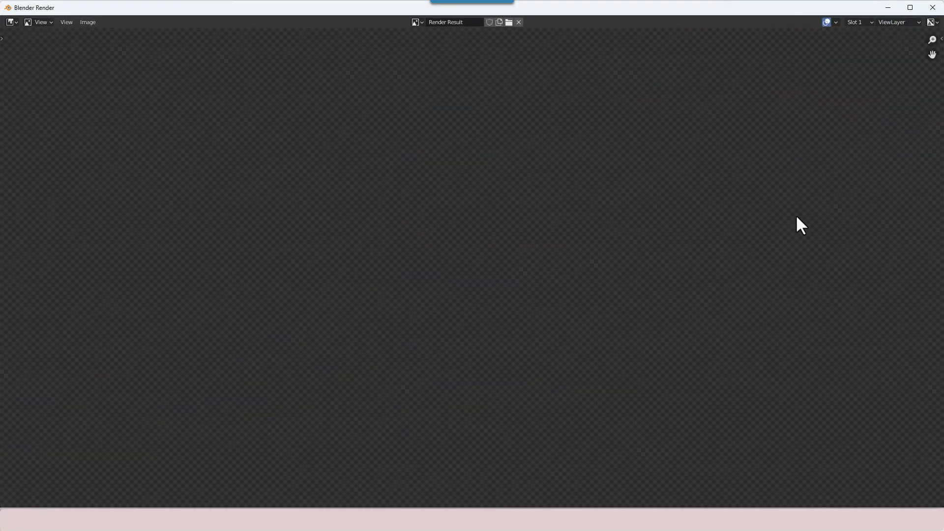